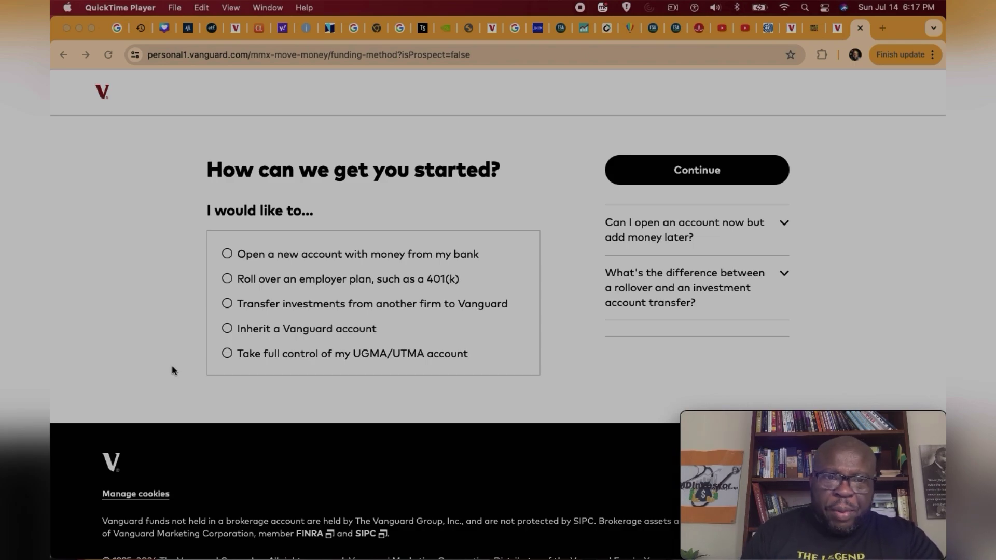
- Choose to open a new account with money from a bank and to invest on one's own
click(229, 257)
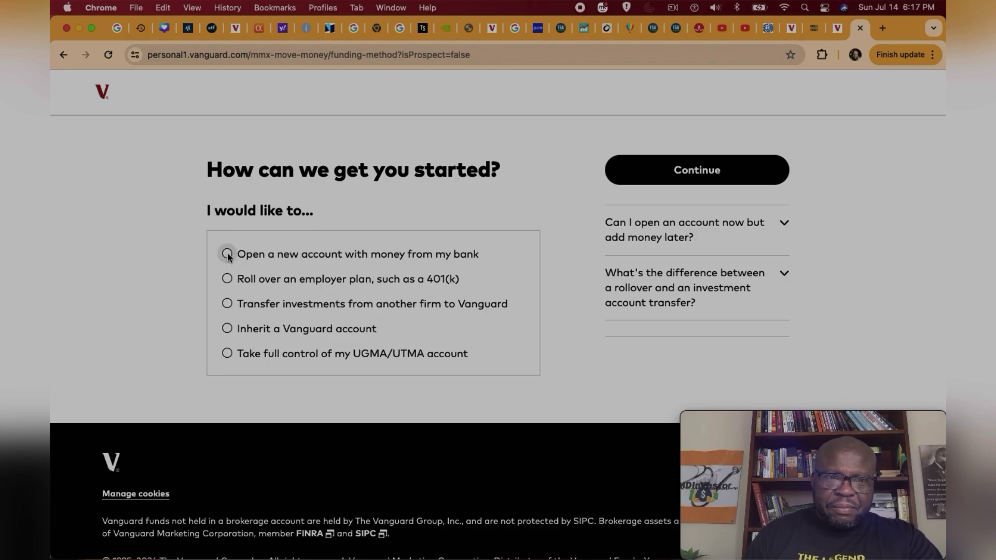
click(228, 254)
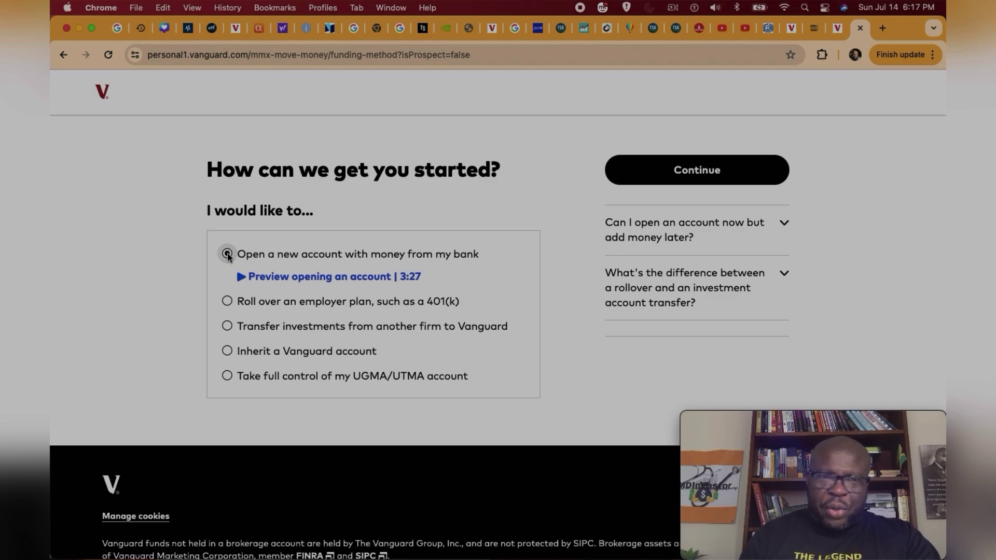
click(695, 171)
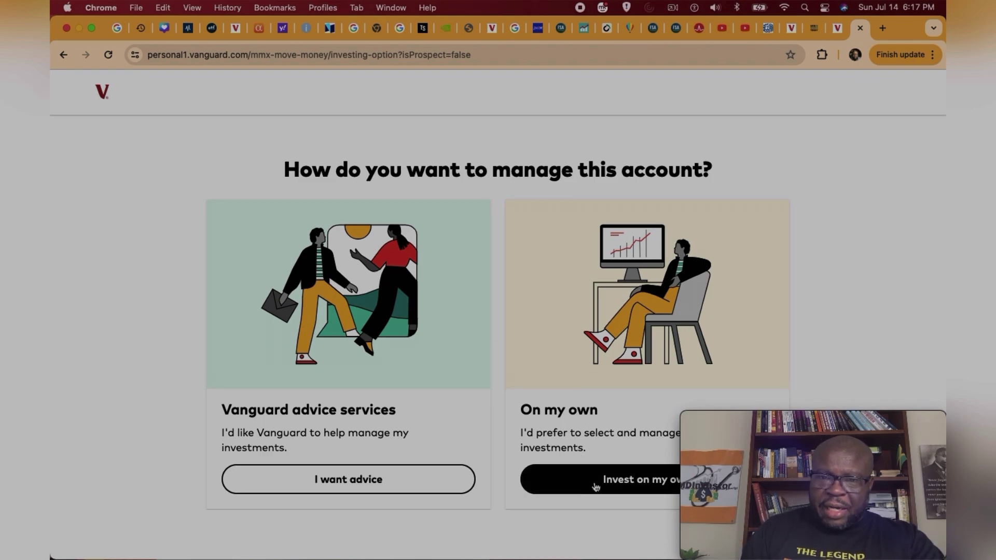
click(637, 482)
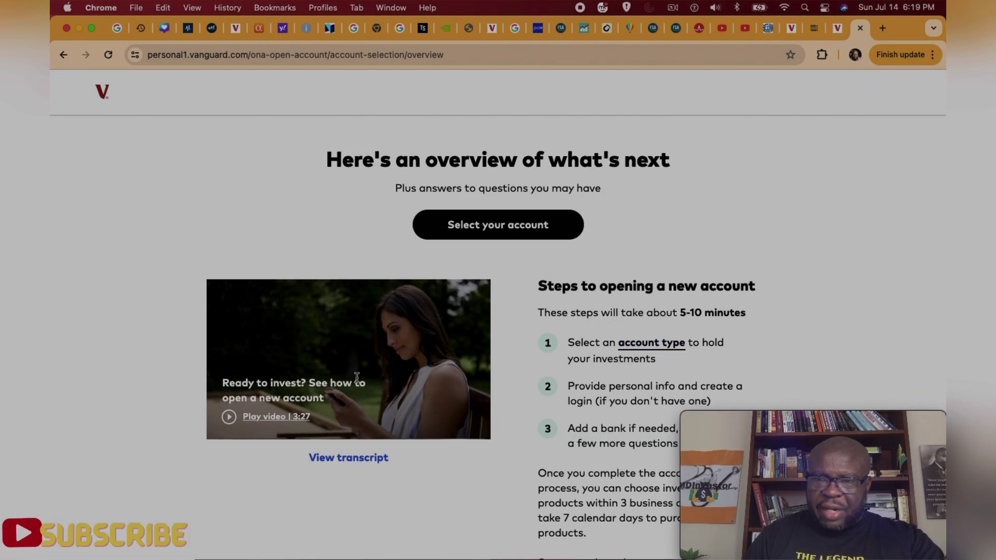
- Review the overview of the steps for opening a new account, the required information, and the fees and minimums
scroll(357, 377, down, 2)
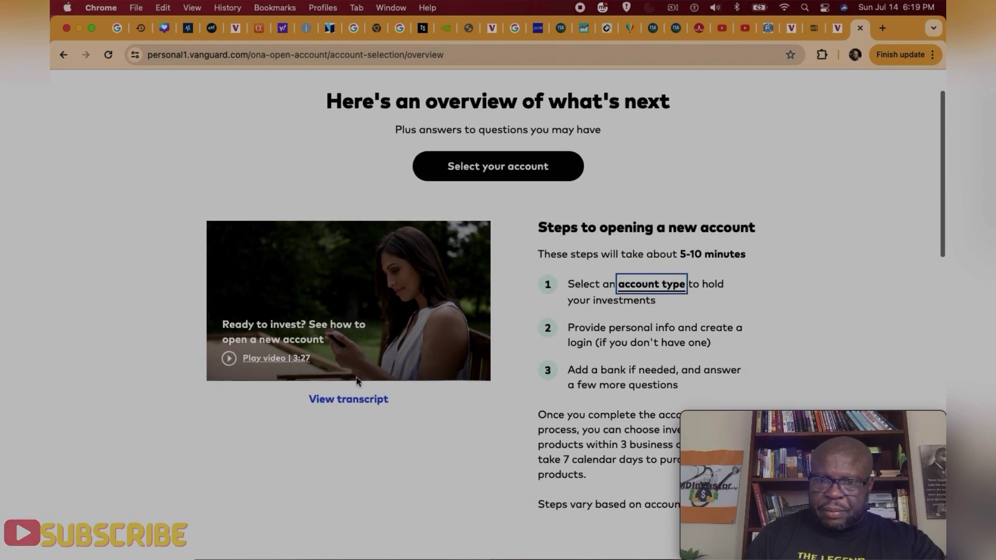
scroll(357, 381, down, 5)
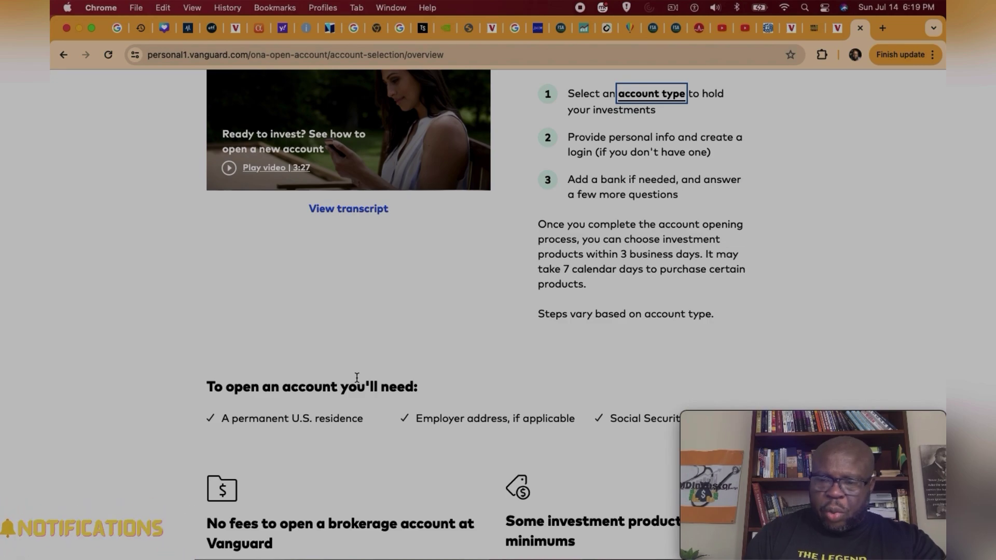
scroll(357, 379, up, 1)
scroll(356, 380, up, 4)
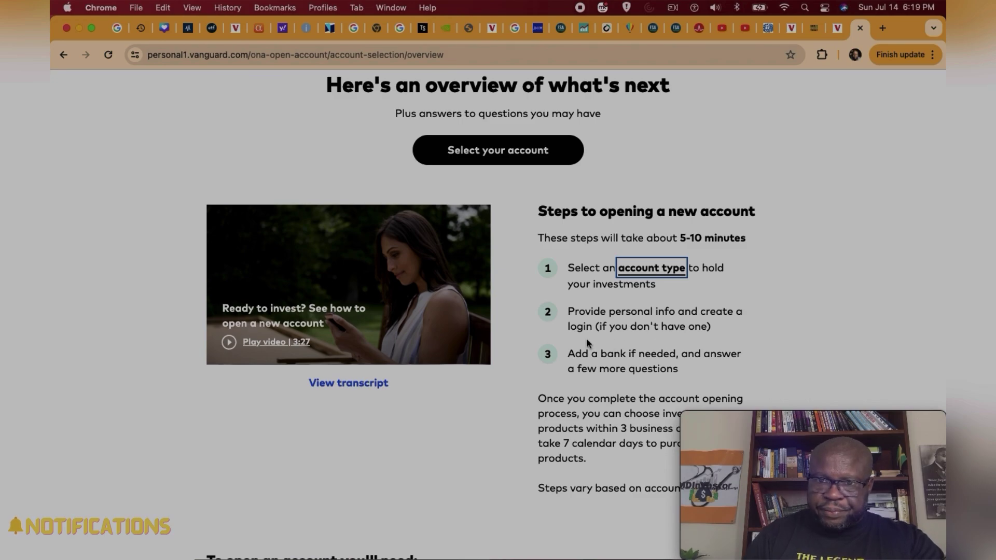
scroll(585, 342, down, 1)
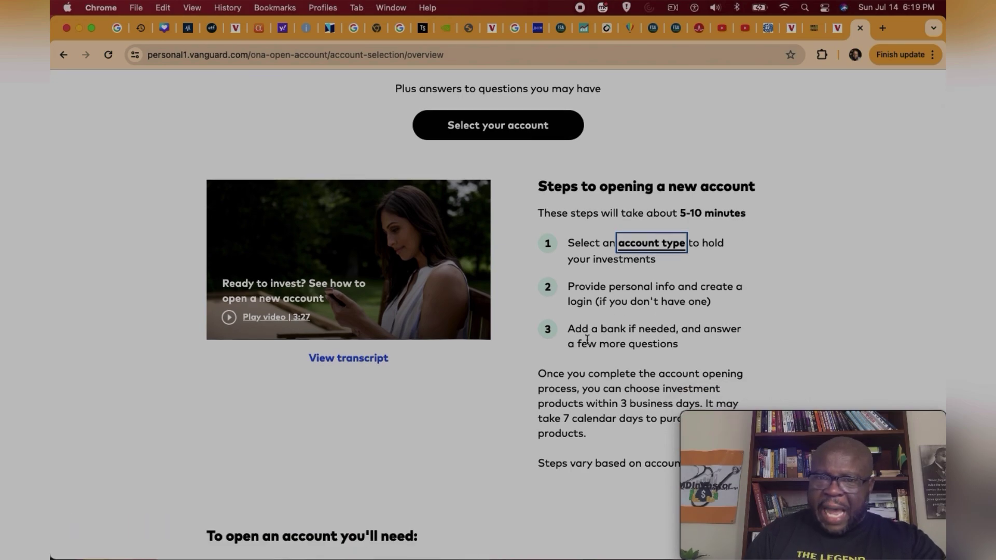
scroll(586, 339, down, 6)
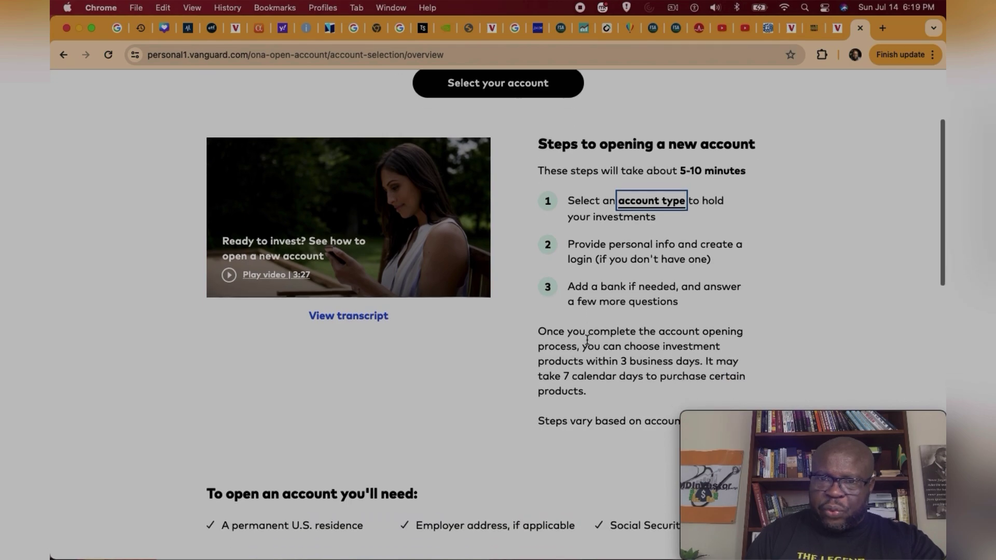
scroll(587, 344, down, 1)
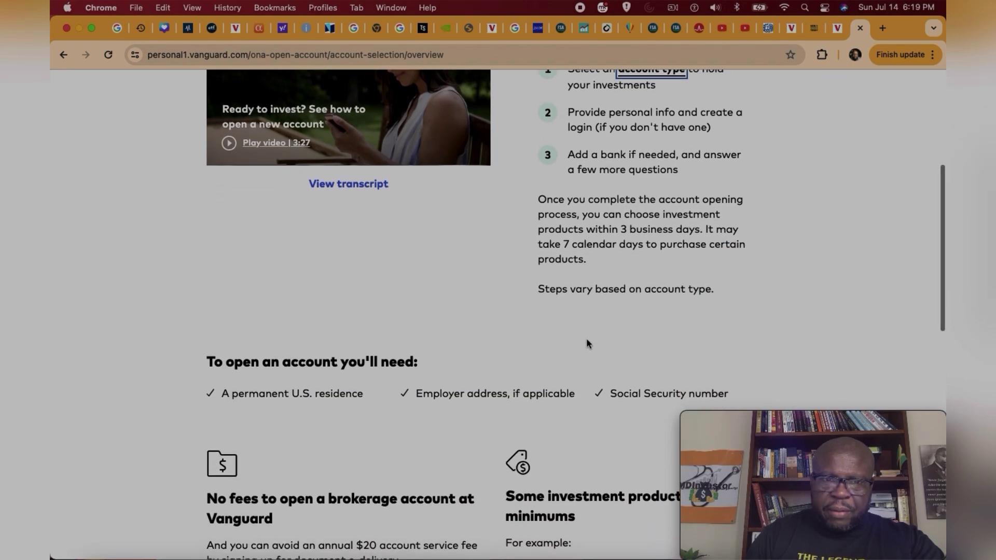
scroll(588, 343, down, 3)
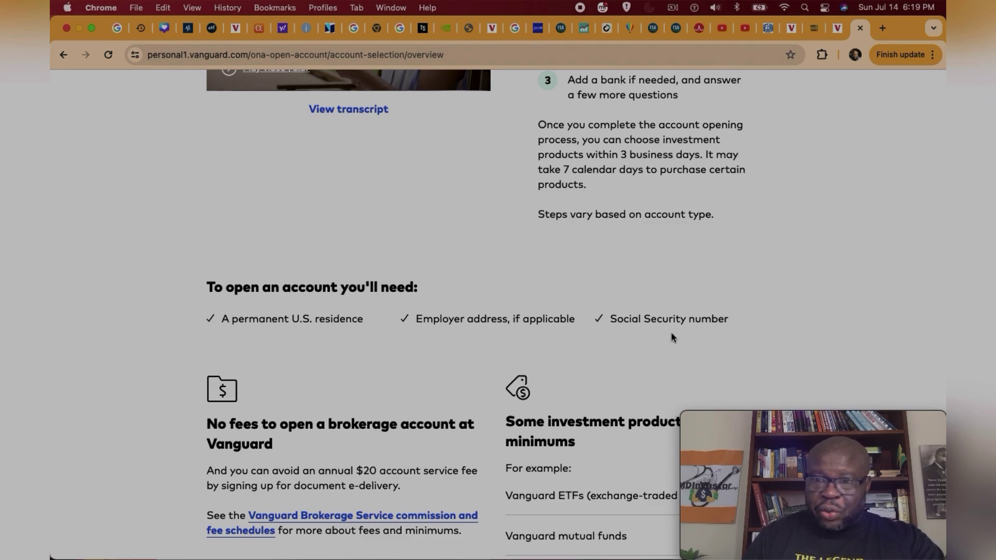
scroll(671, 331, up, 7)
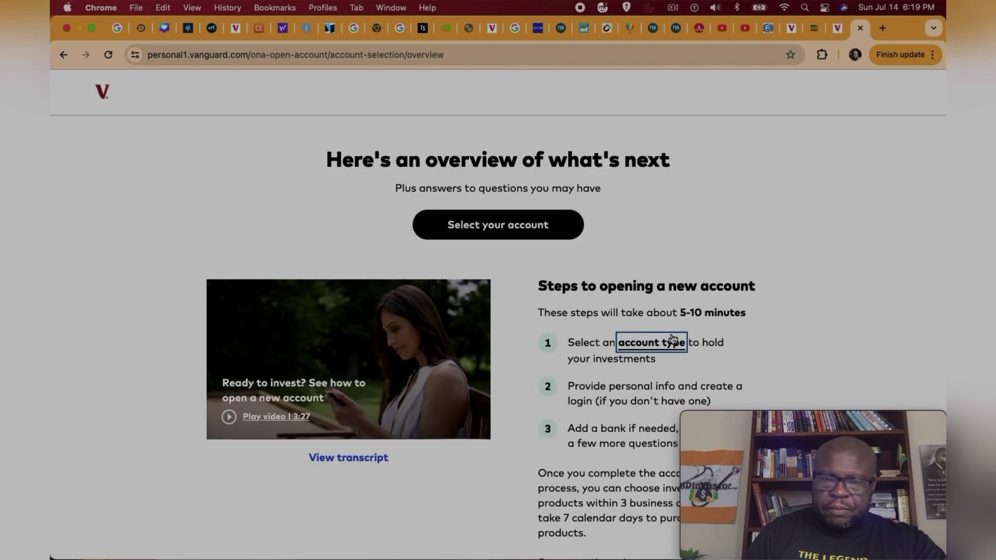
- Proceed to account selection and choose General investing or emergency savings as the investment goal
click(496, 228)
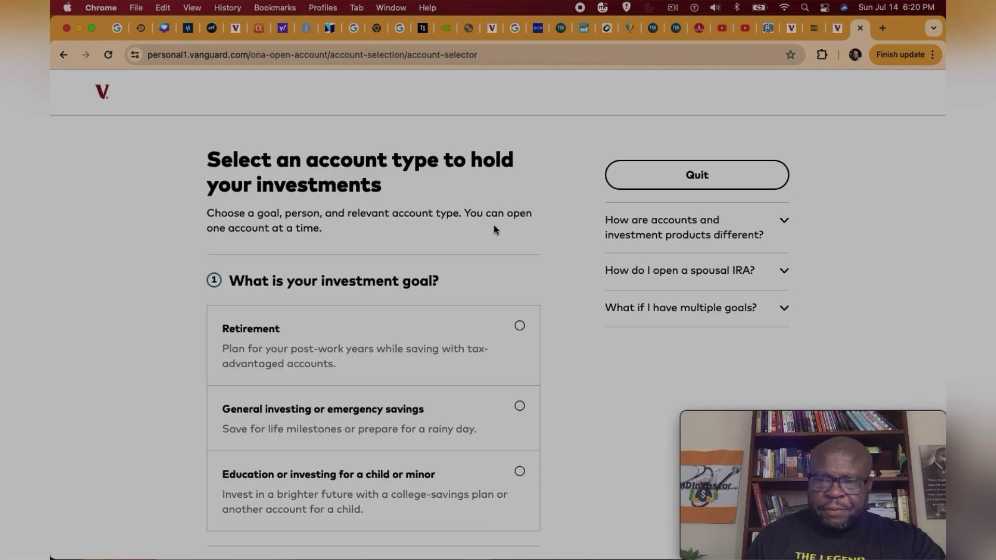
scroll(411, 235, down, 3)
click(412, 235)
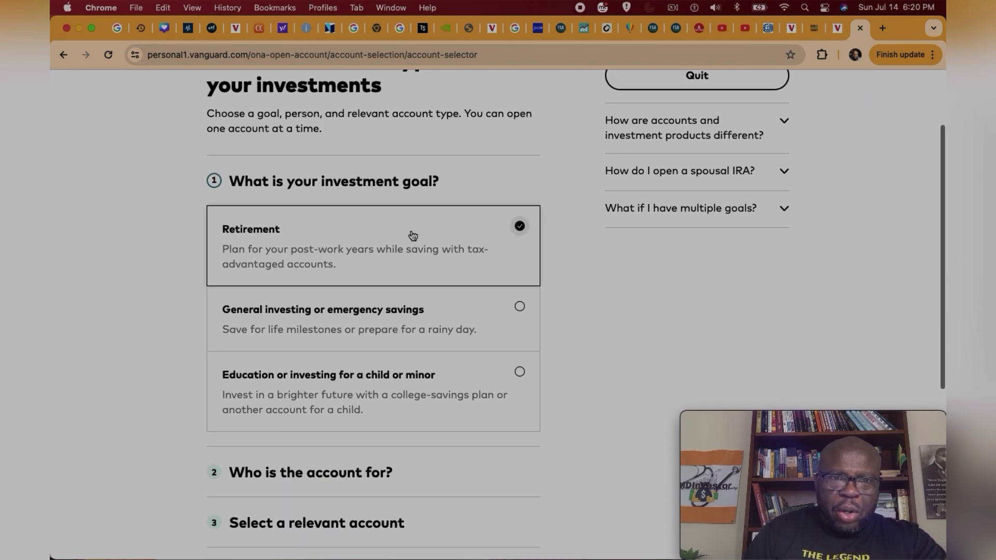
click(413, 235)
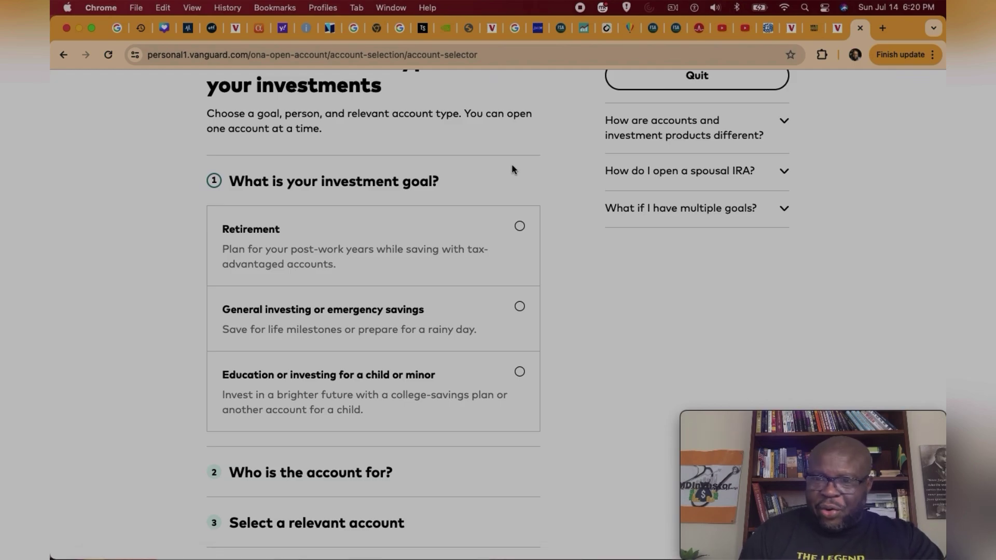
click(262, 240)
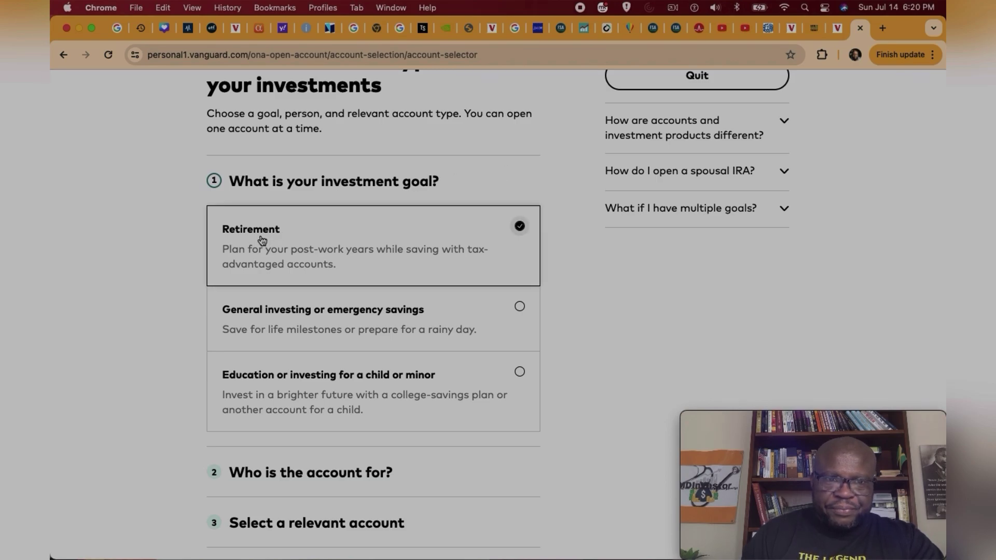
click(262, 240)
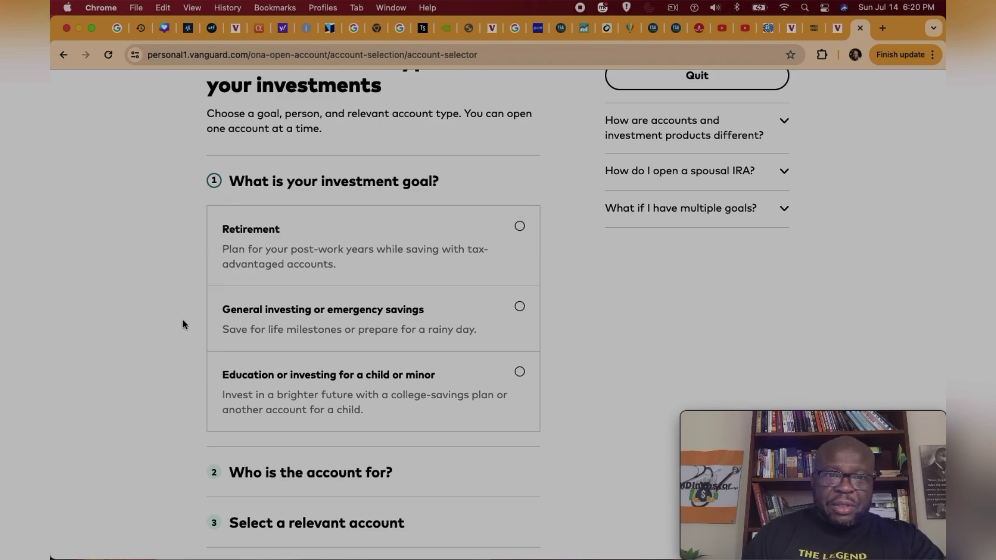
click(210, 321)
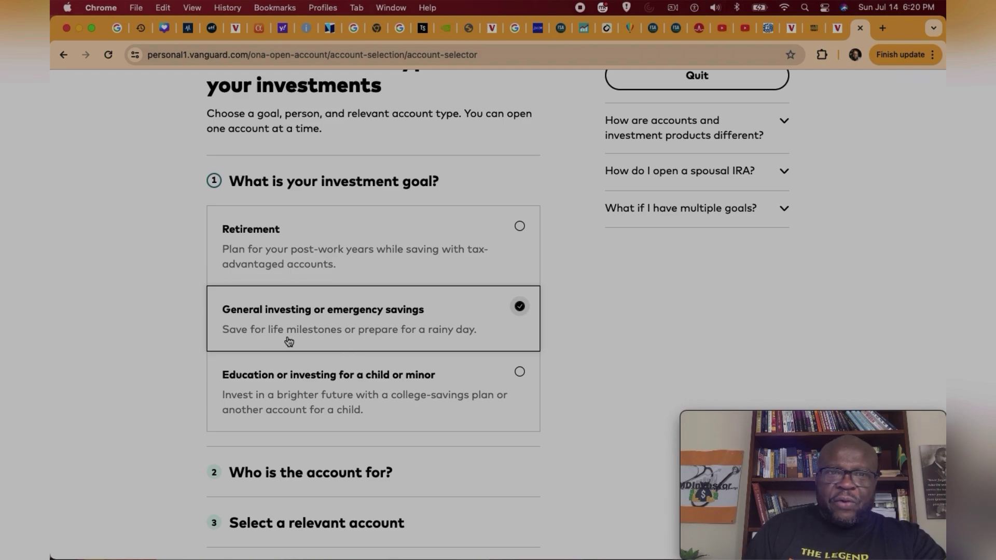
click(366, 358)
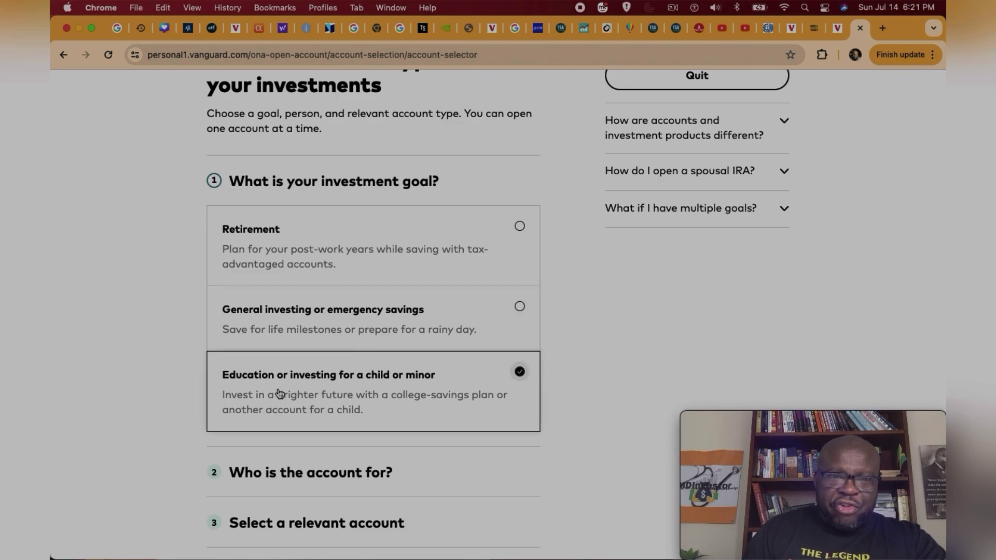
click(293, 399)
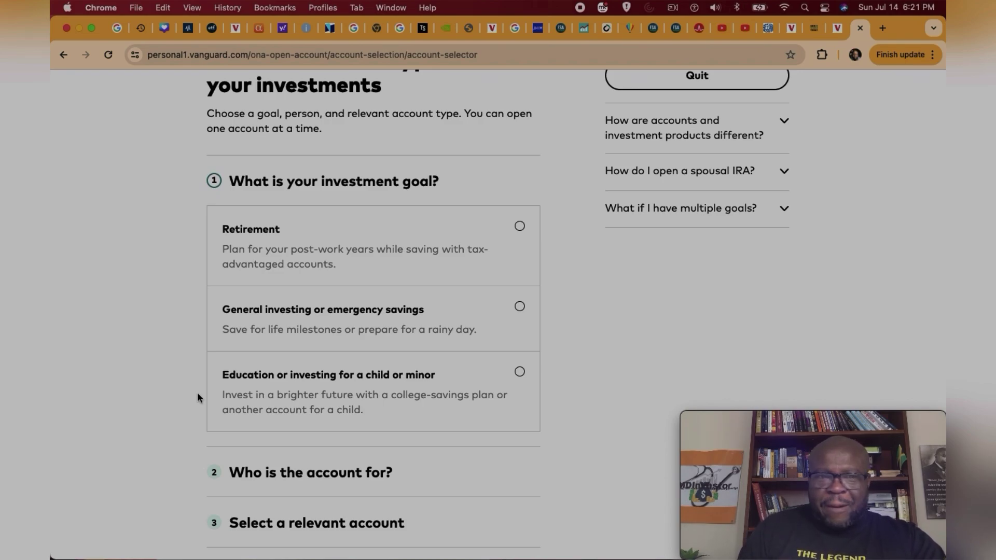
click(455, 318)
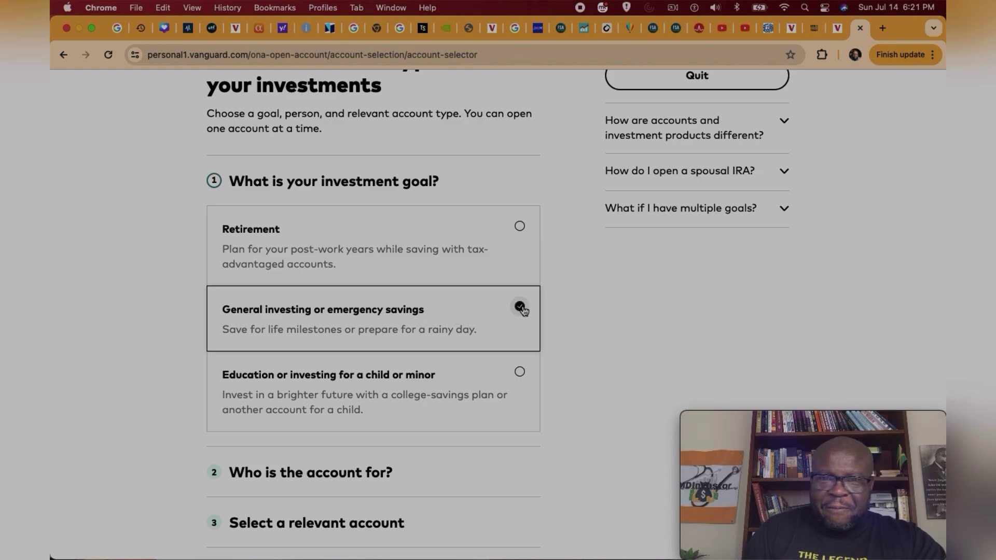
click(520, 307)
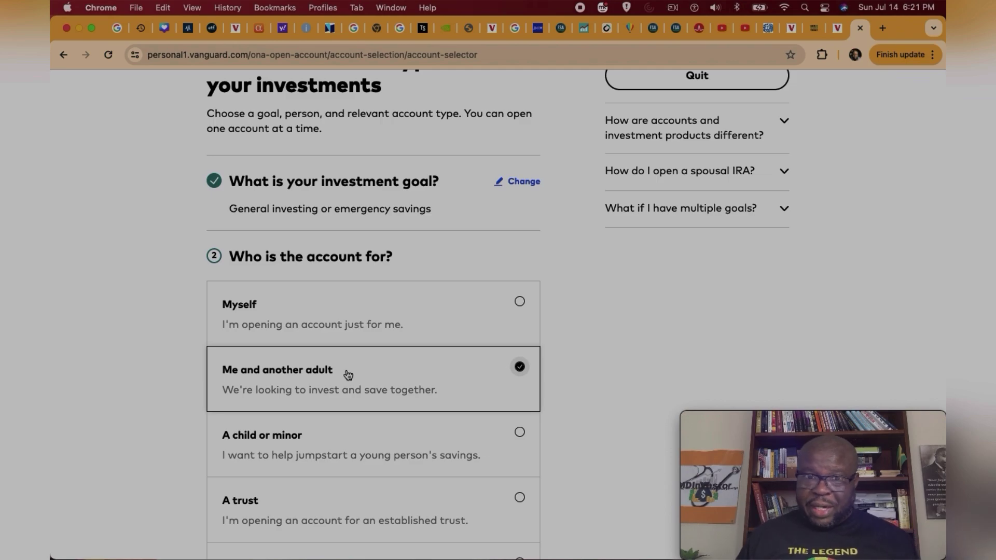
- Look through the options for who the account is for and choose Myself
click(333, 420)
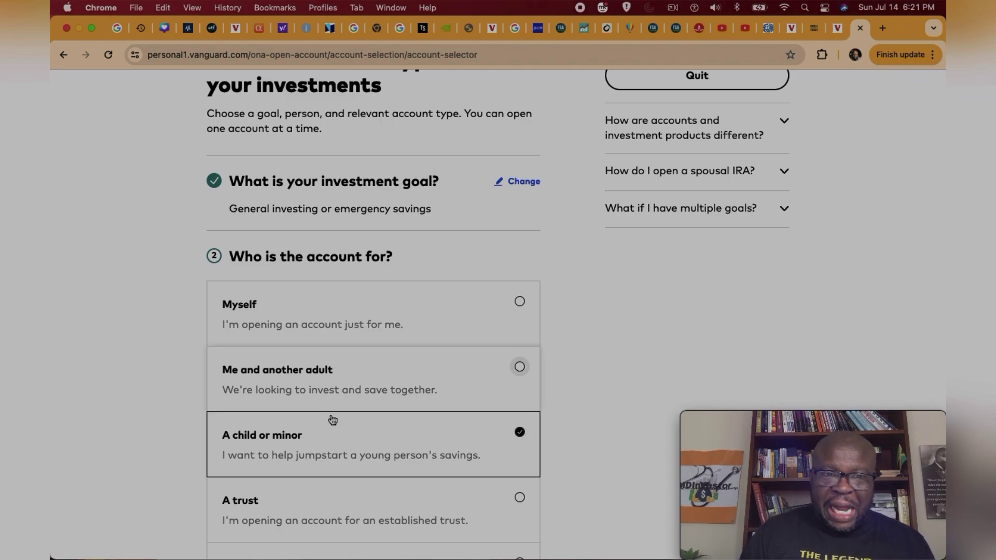
scroll(314, 454, down, 3)
click(314, 455)
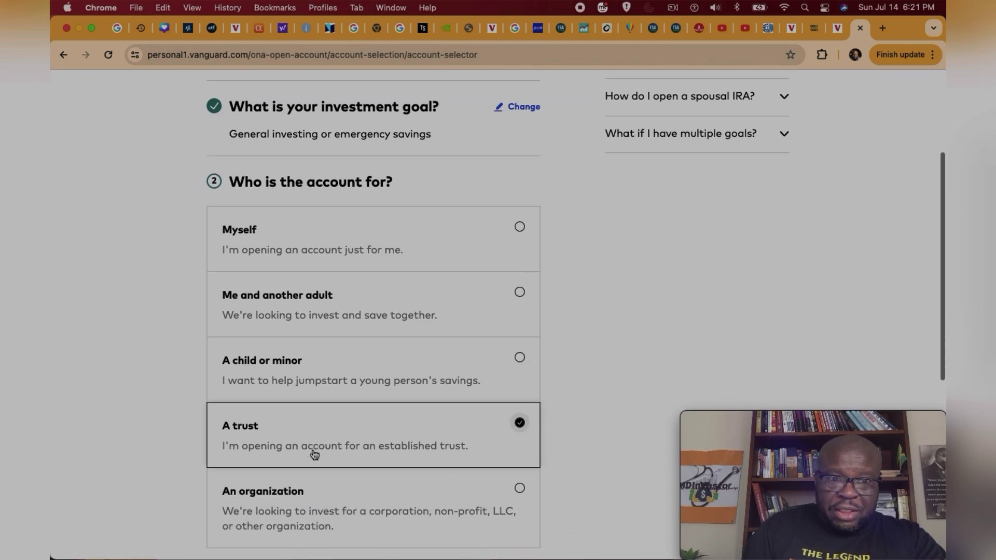
scroll(314, 454, down, 1)
click(315, 454)
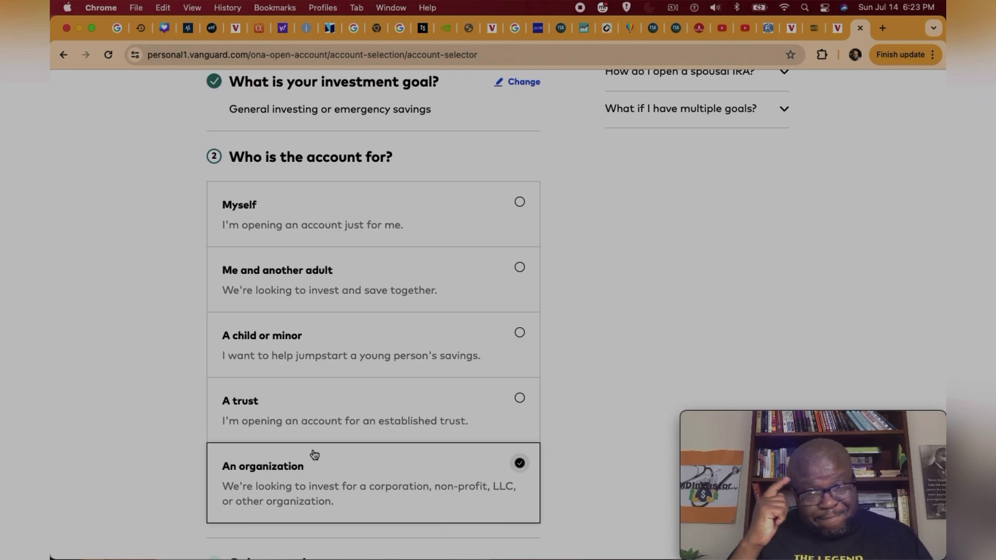
scroll(315, 455, down, 1)
scroll(315, 455, down, 1)
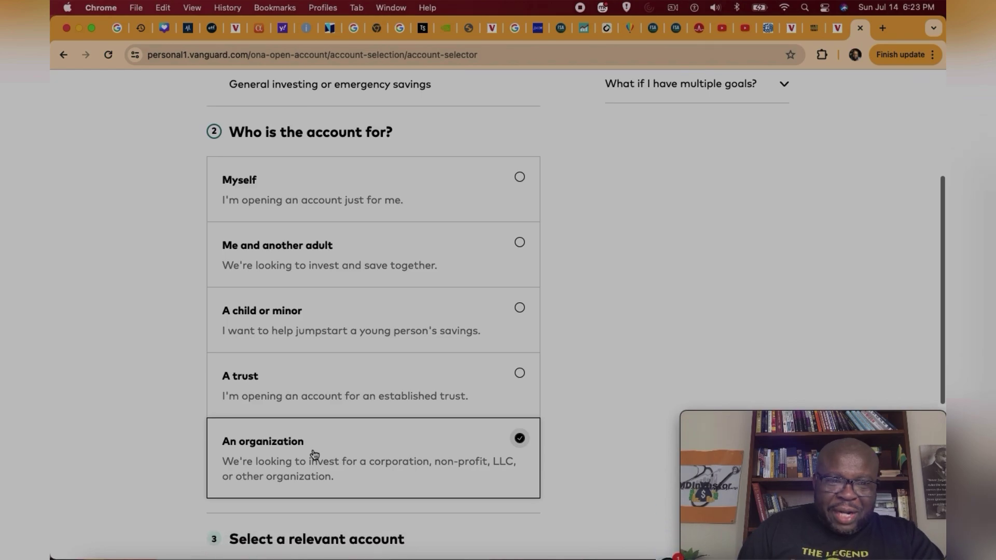
scroll(314, 455, up, 3)
click(315, 454)
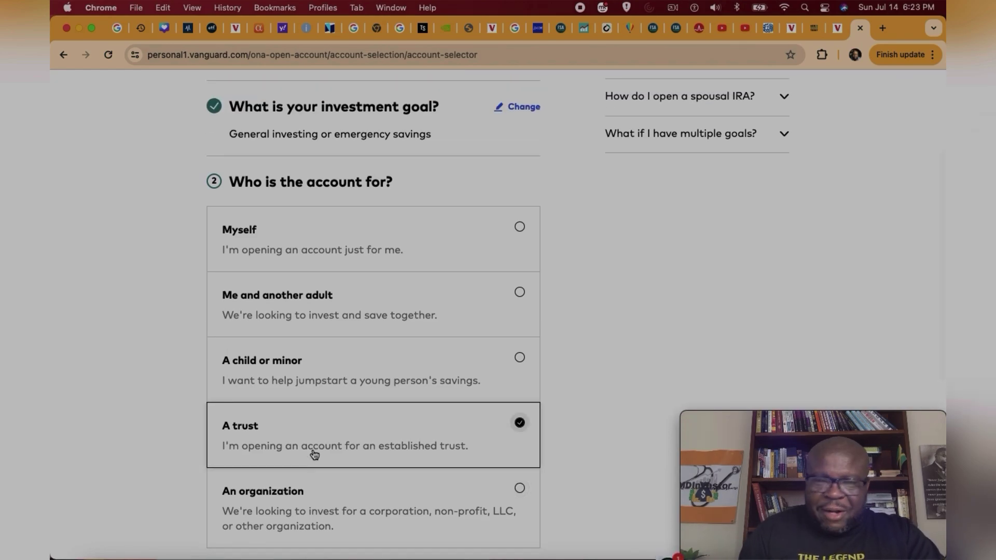
click(384, 393)
click(516, 280)
click(519, 228)
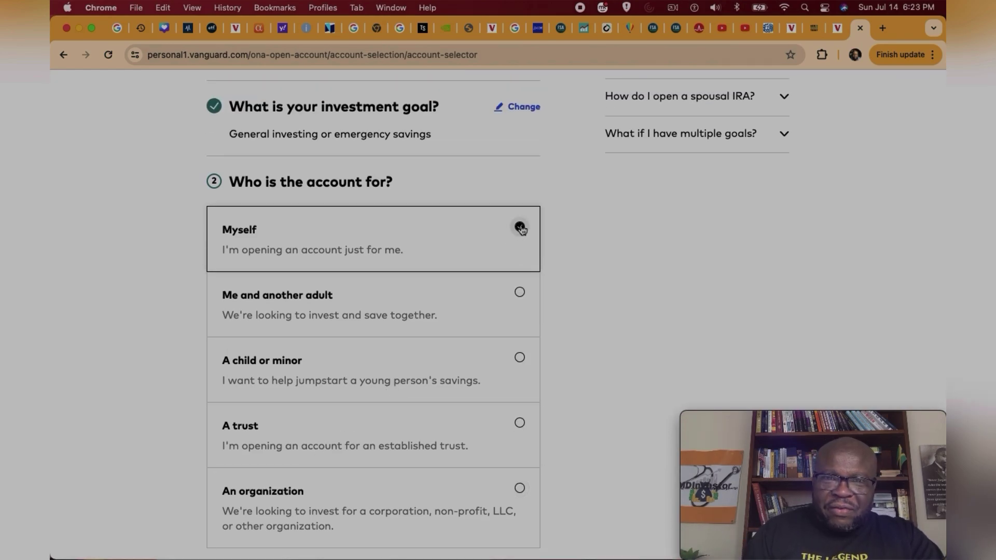
click(520, 228)
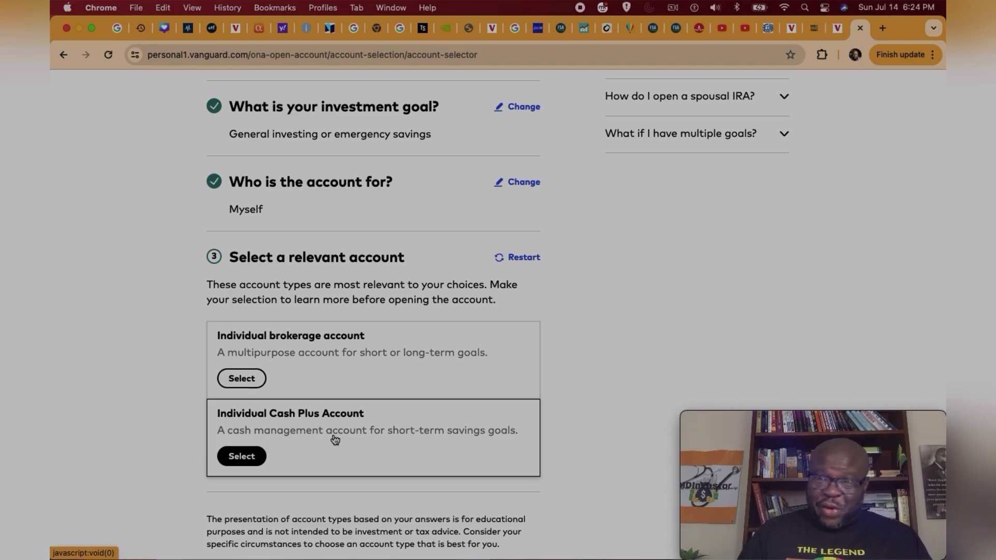
- Continue with an Individual brokerage account and review the home address, mailing address and phone sections of the contact information form
click(249, 380)
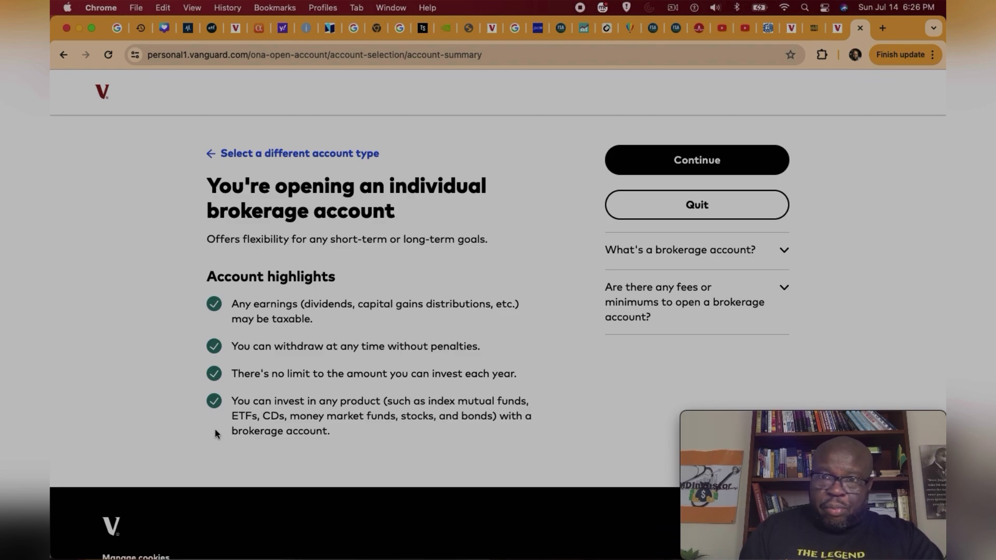
click(640, 160)
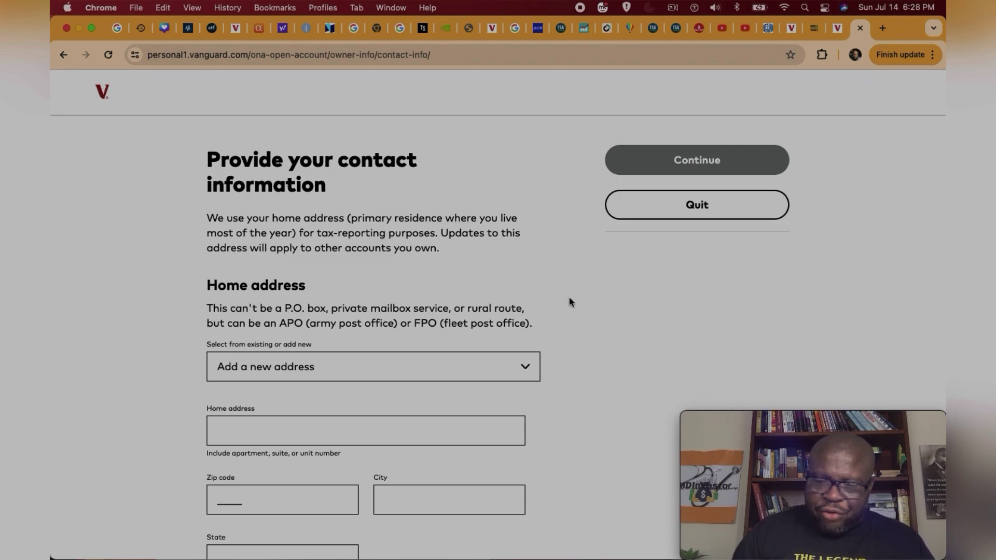
scroll(570, 300, down, 1)
scroll(568, 298, down, 5)
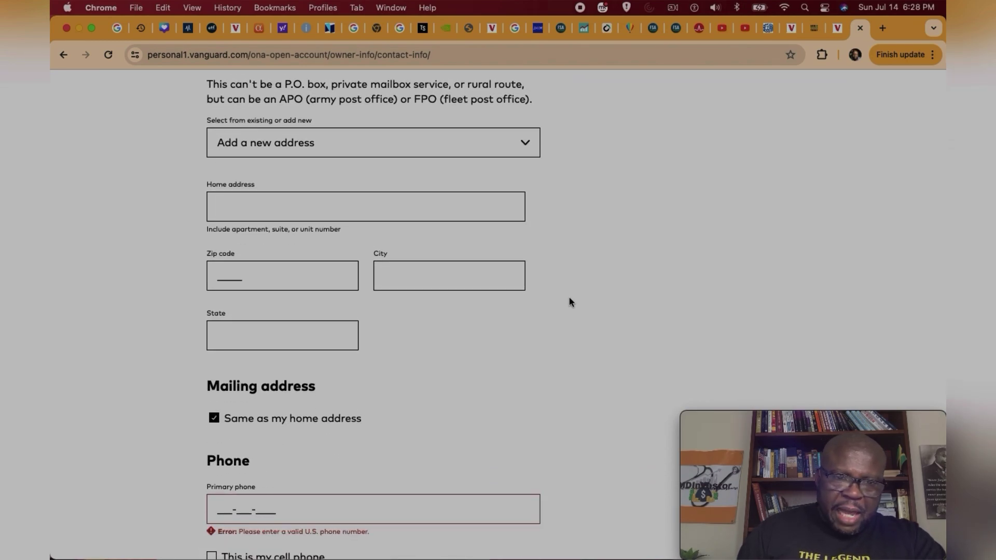
scroll(570, 299, down, 5)
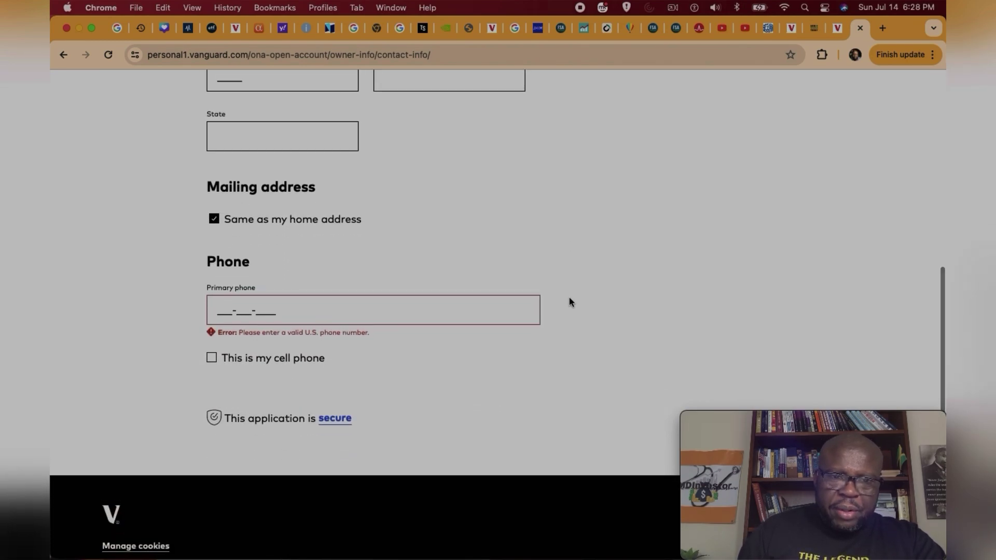
scroll(569, 300, up, 9)
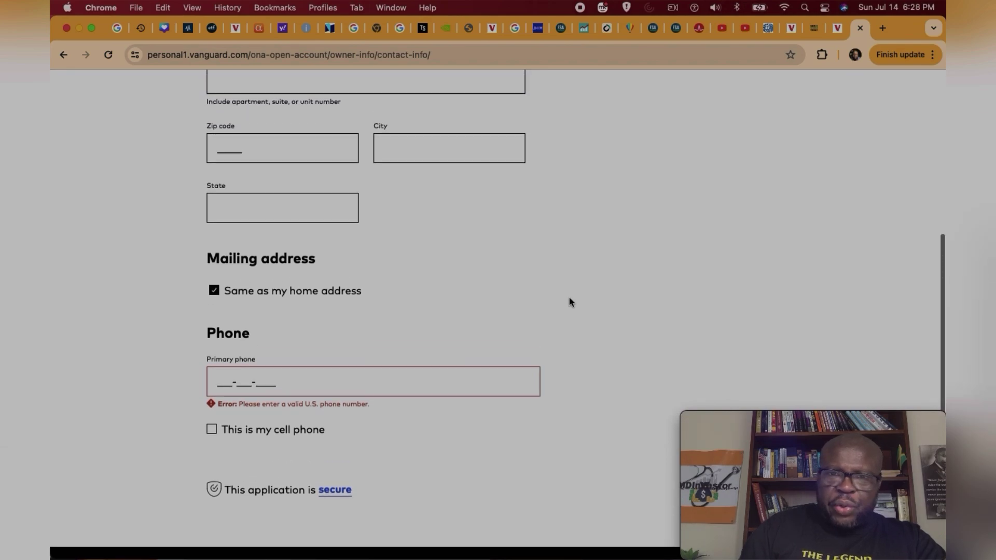
scroll(569, 301, up, 2)
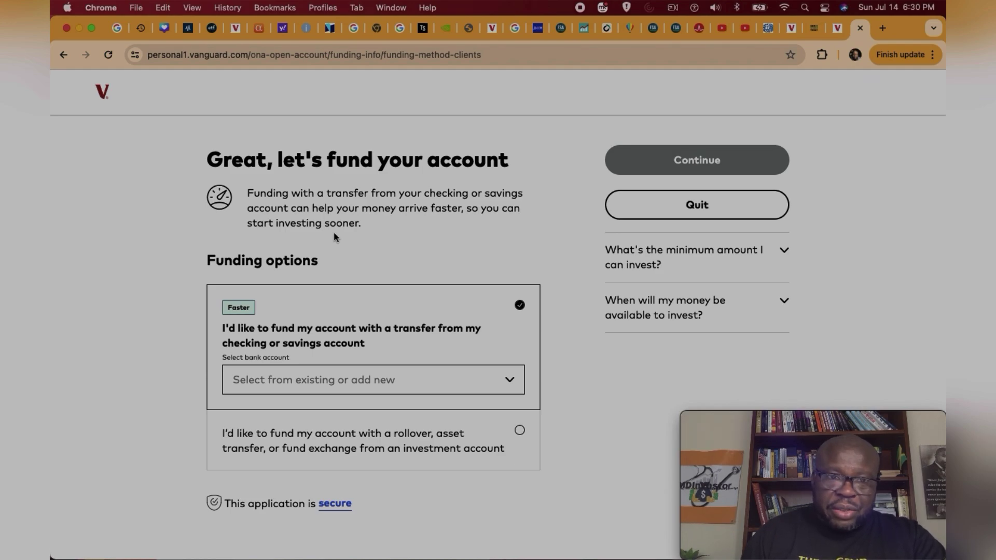
- Set the initial deposit amount to $100.00 and continue to the settlement fund choice
key(Tab)
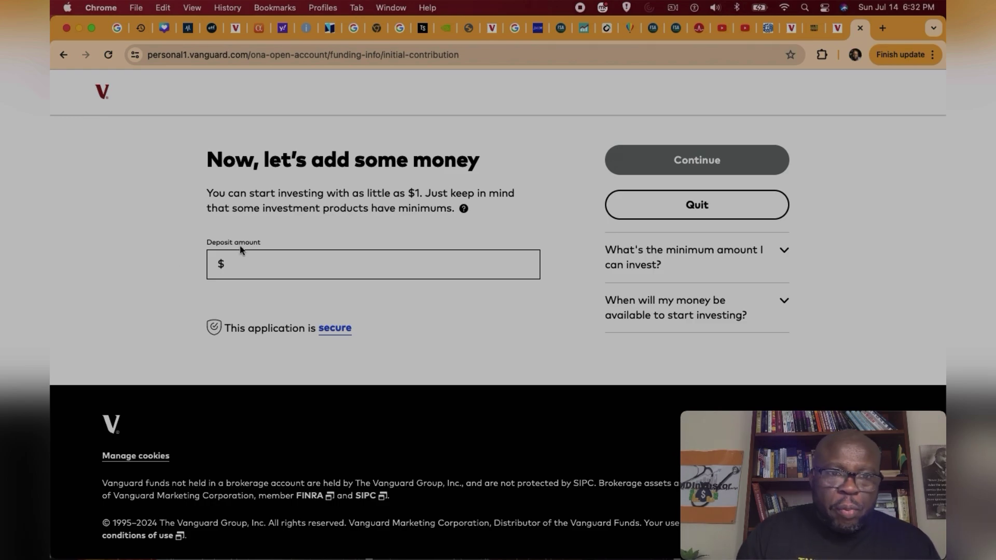
click(248, 265)
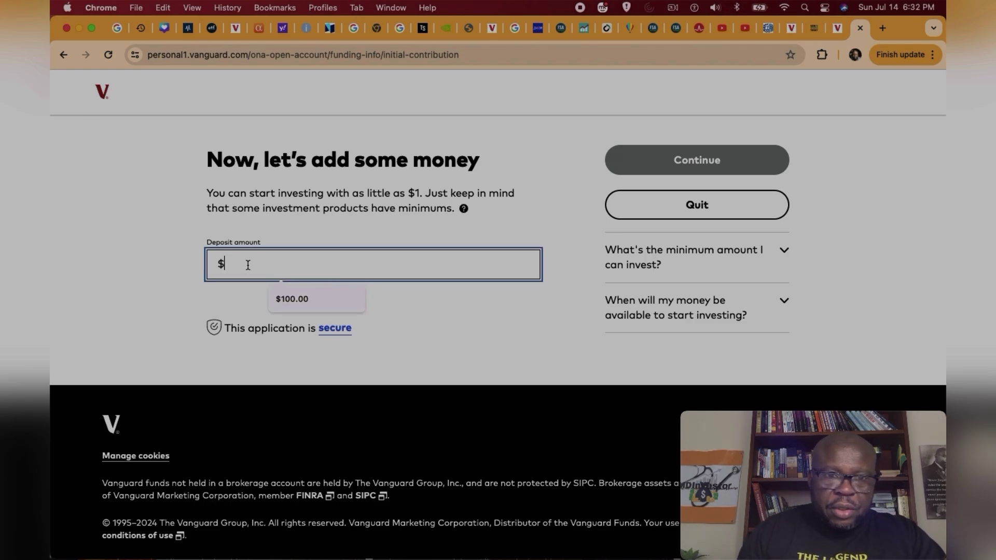
click(303, 300)
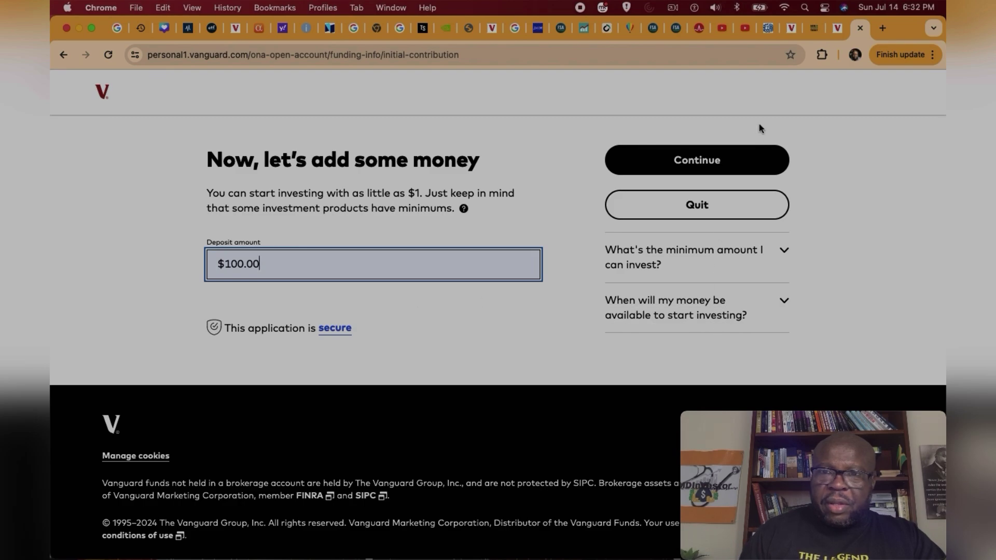
click(711, 160)
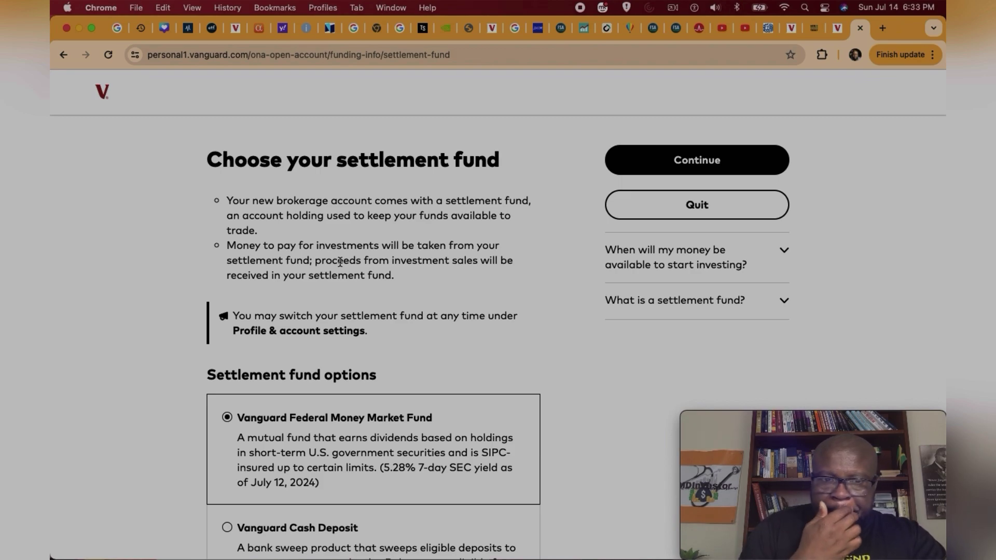
- Review the settlement fund options, keep Vanguard Federal Money Market Fund, and continue to the employment questions
scroll(339, 262, down, 5)
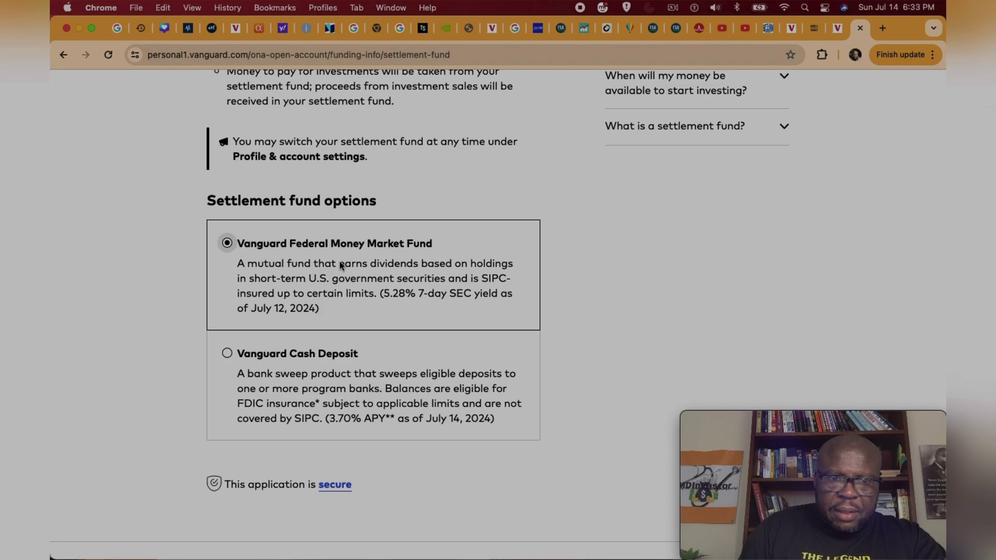
scroll(340, 264, up, 5)
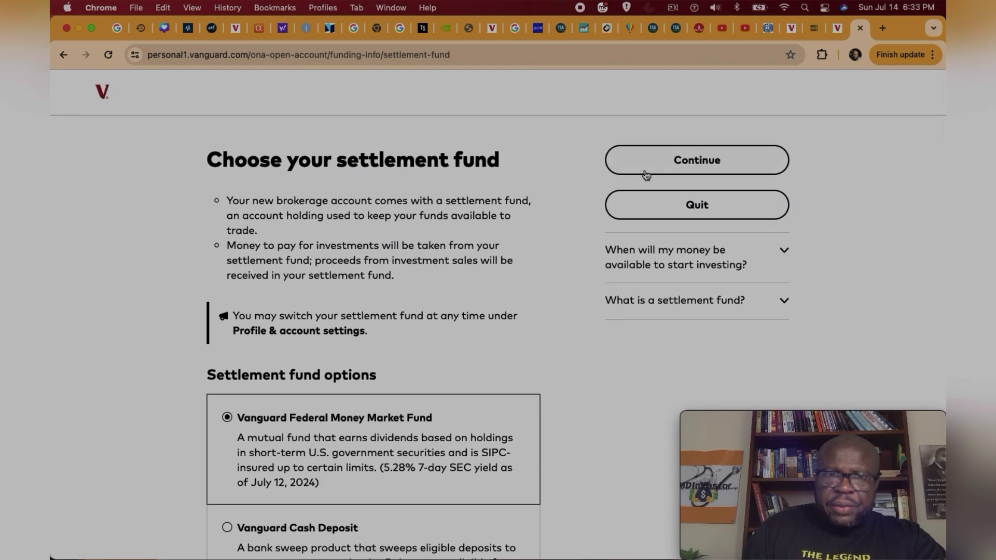
click(696, 160)
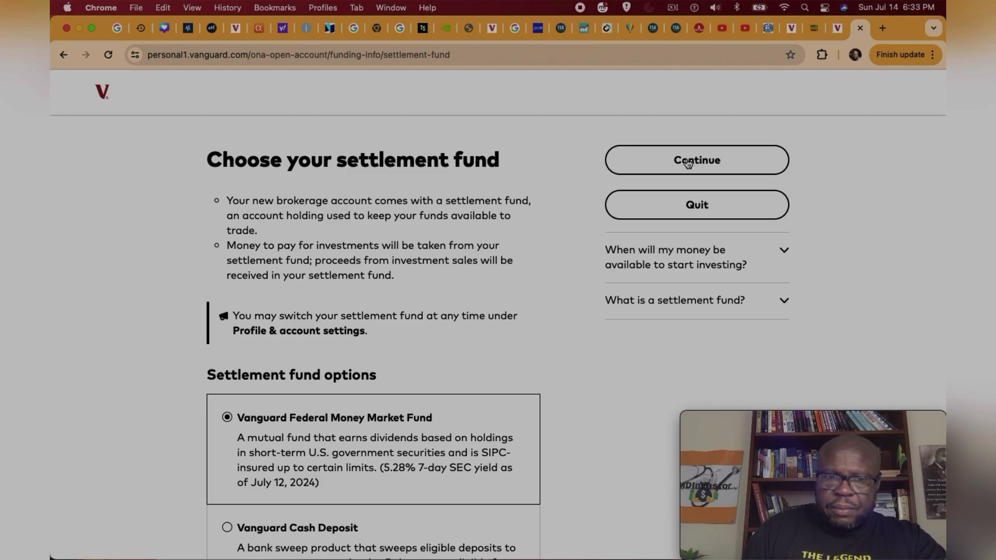
click(688, 162)
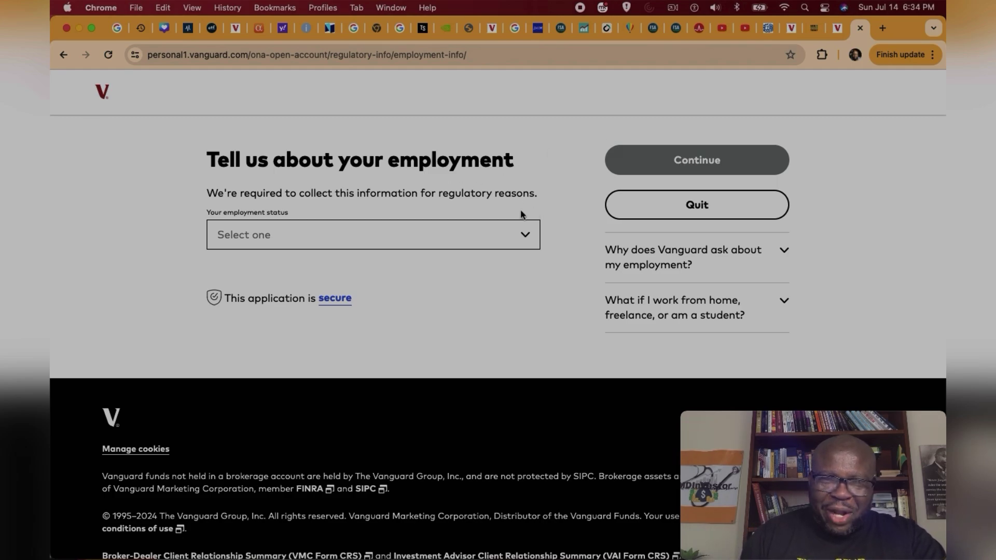
- Set the employment status to Employed
click(526, 239)
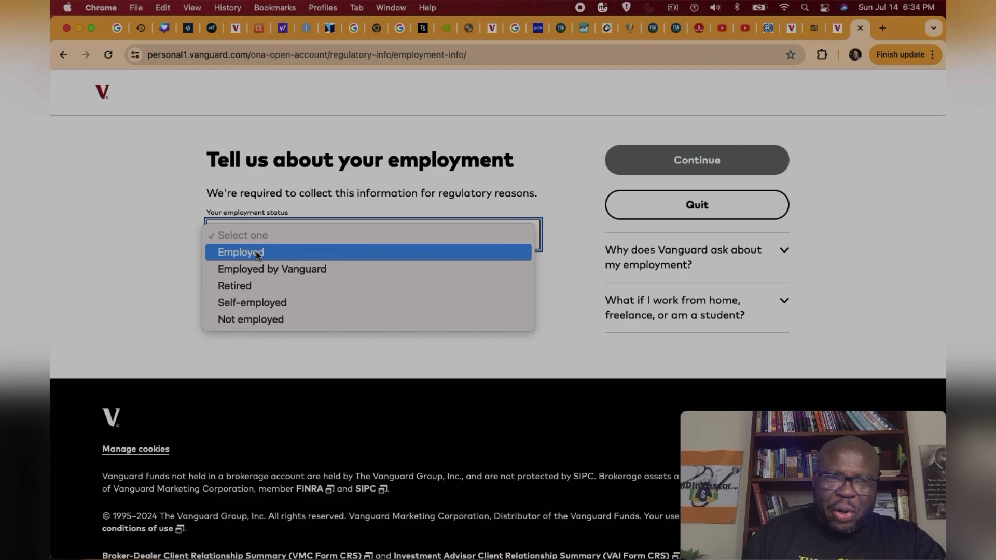
click(256, 252)
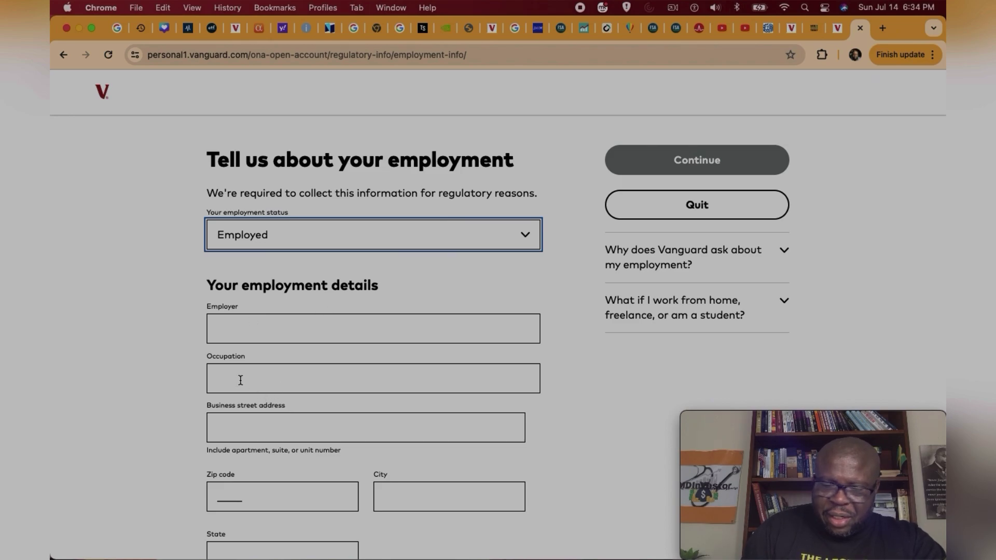
key(space)
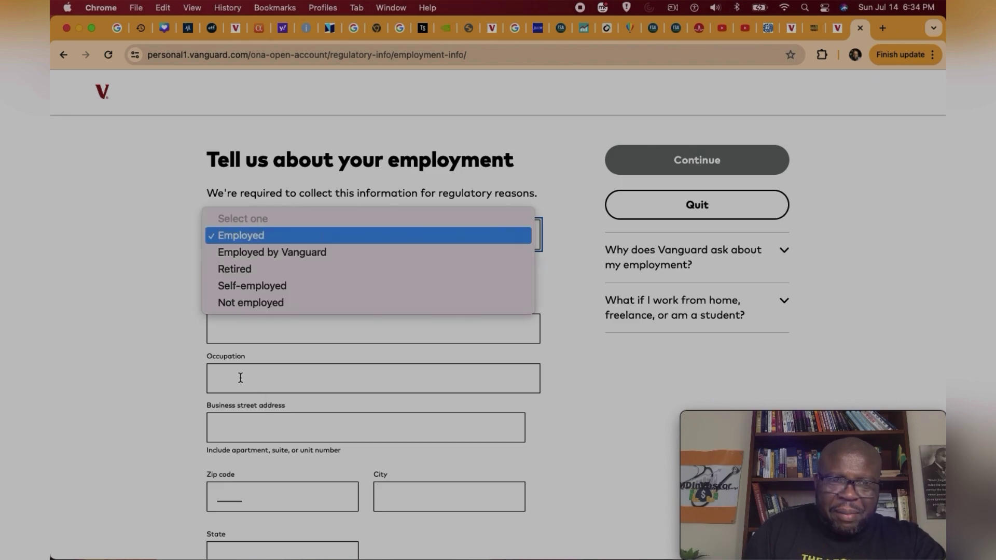
key(Return)
- Set the employment status to Retired
key(space)
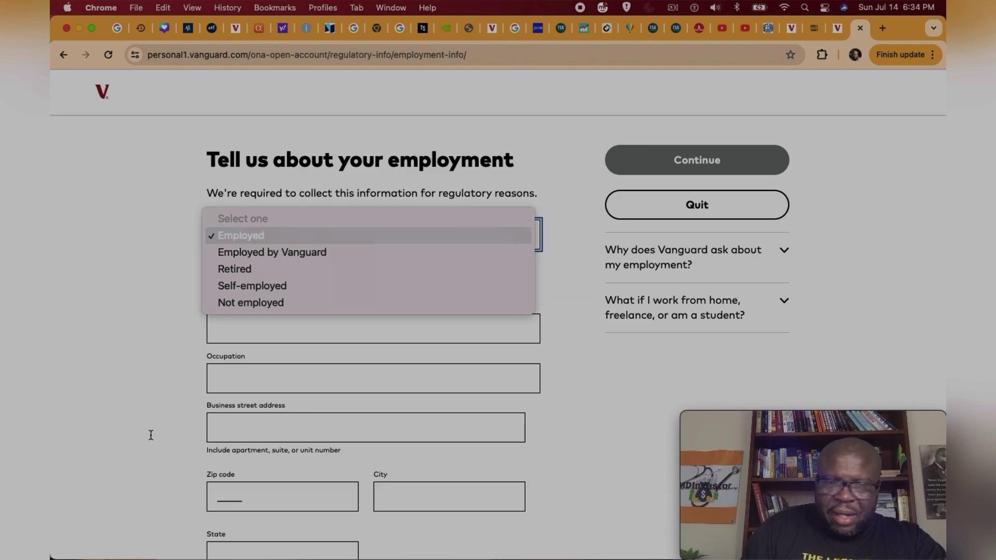
key(Down)
key(Down)
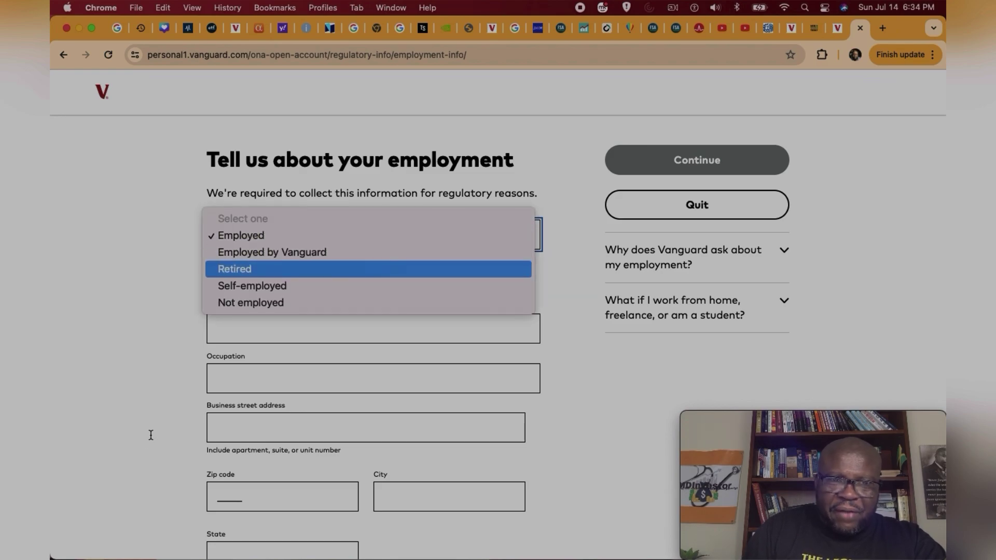
click(242, 271)
key(Escape)
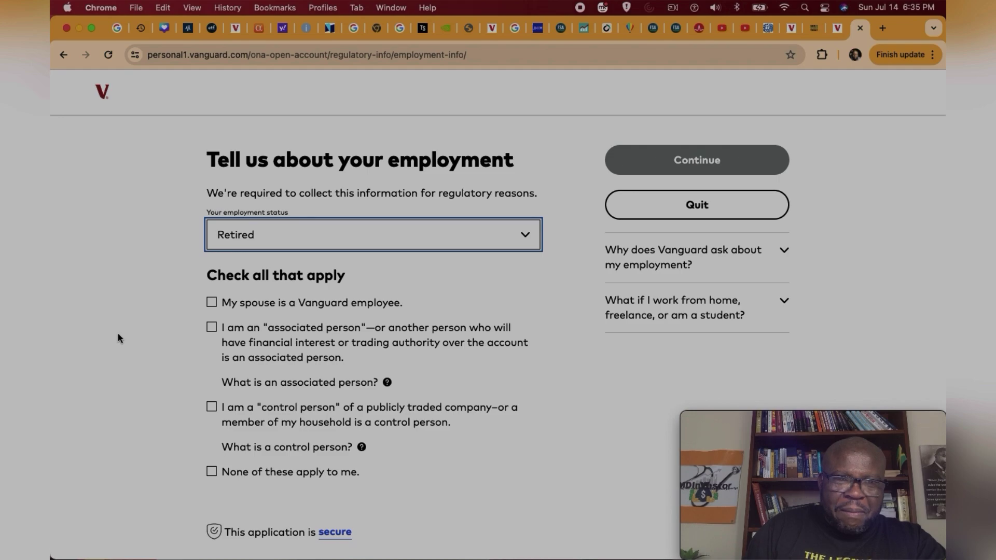
key(Down)
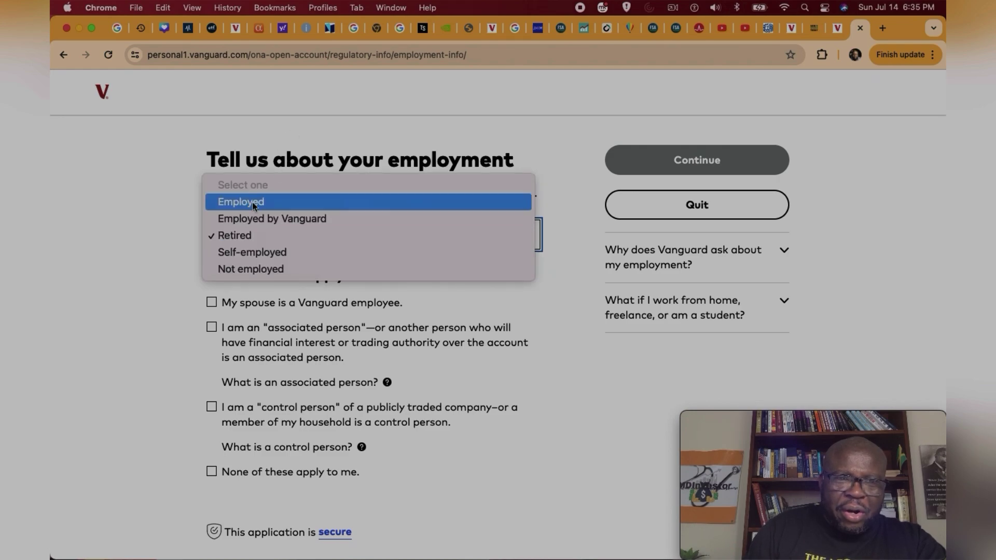
click(238, 237)
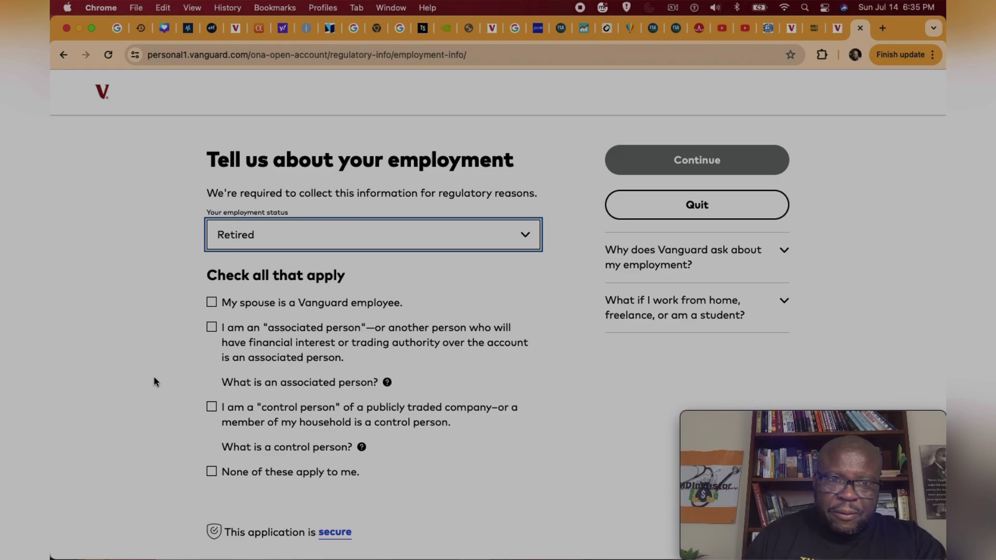
- Declare that none of the listed affiliation statements apply and continue to the income and net worth questions
click(212, 472)
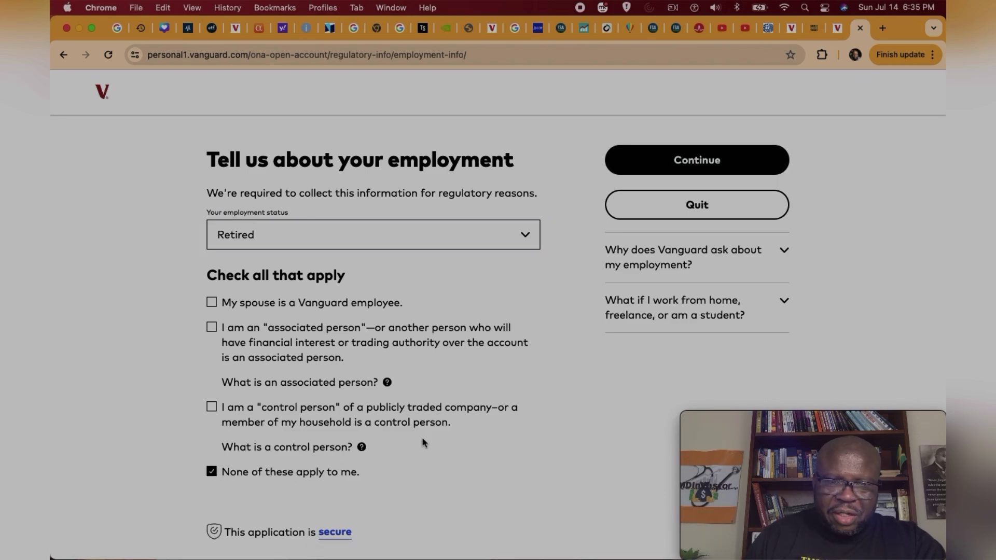
click(387, 384)
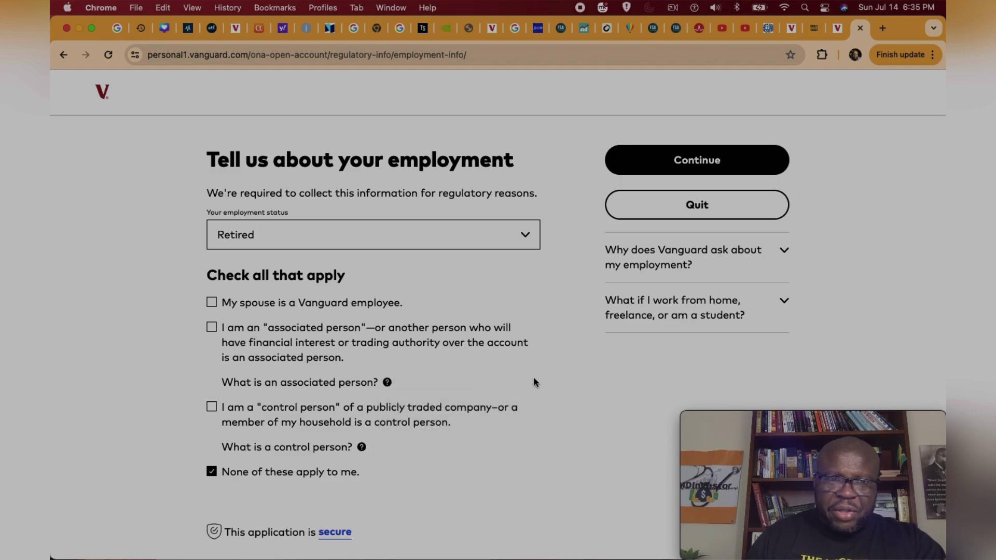
click(694, 161)
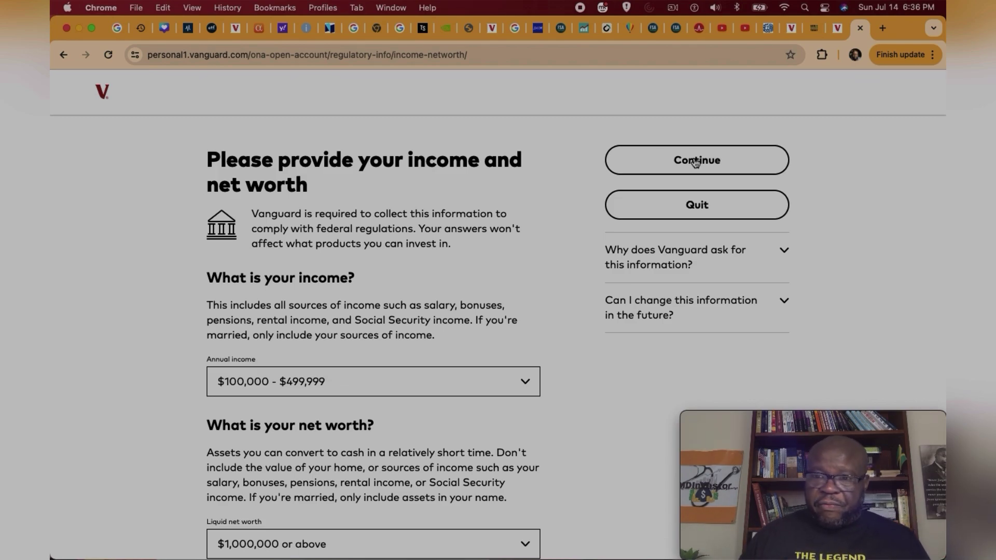
click(695, 162)
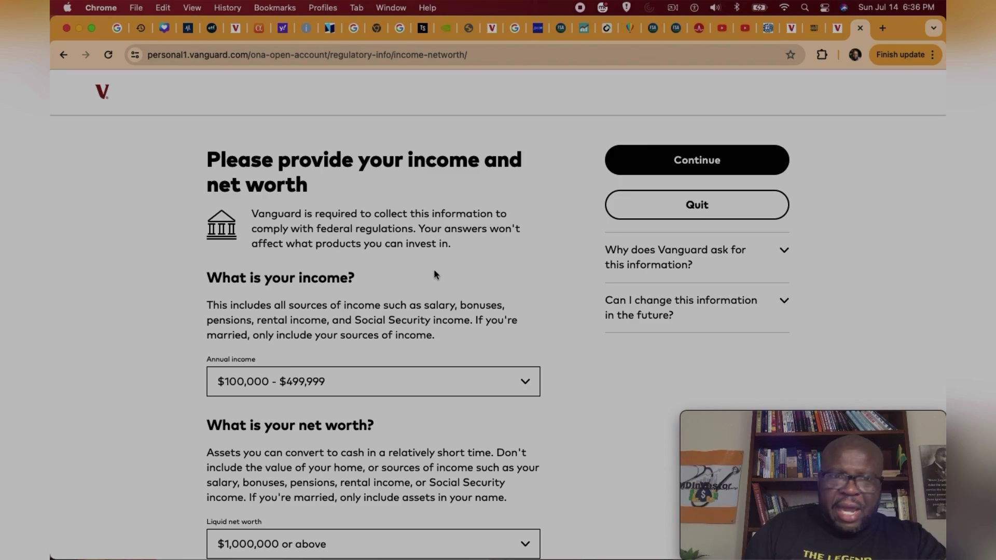
- Set the annual income to the $75,000 - $99,999 range
scroll(433, 269, down, 2)
scroll(434, 274, down, 3)
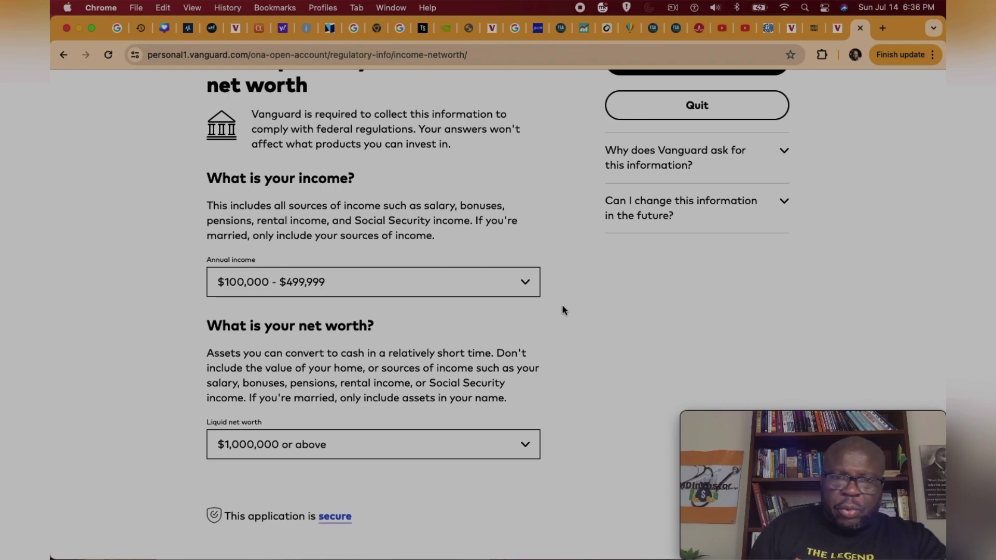
click(525, 284)
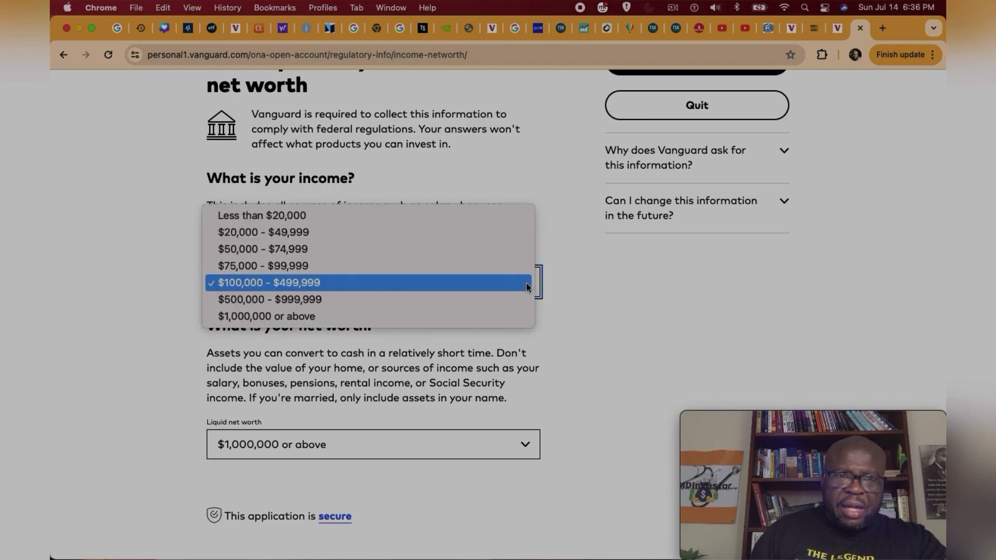
click(295, 266)
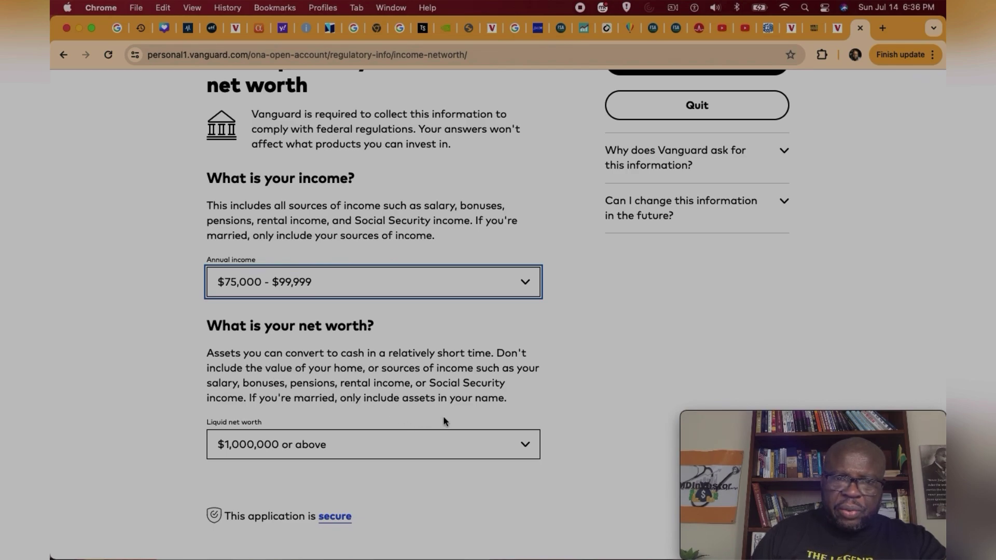
- Set the liquid net worth to the $20,000 - $49,999 range and continue to the sources of money
click(525, 446)
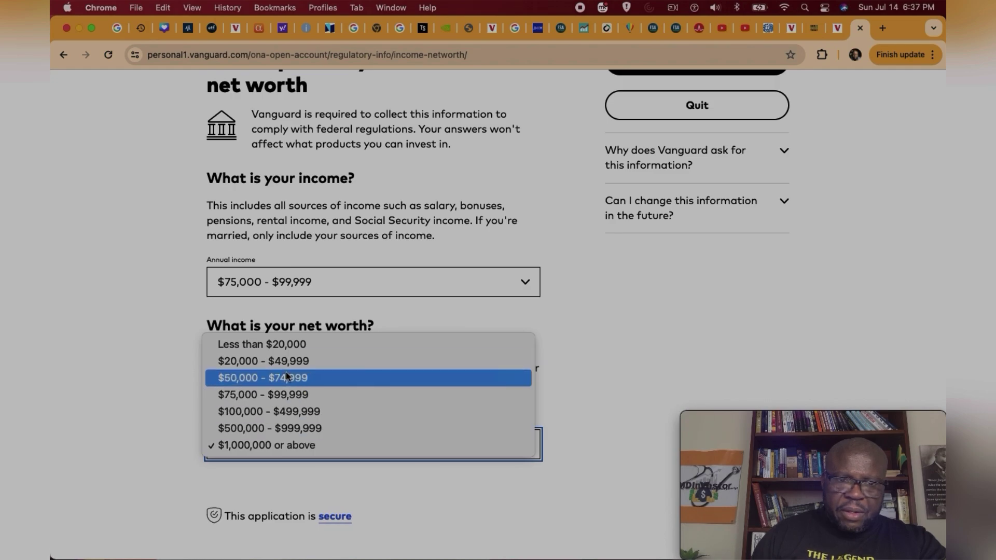
click(276, 361)
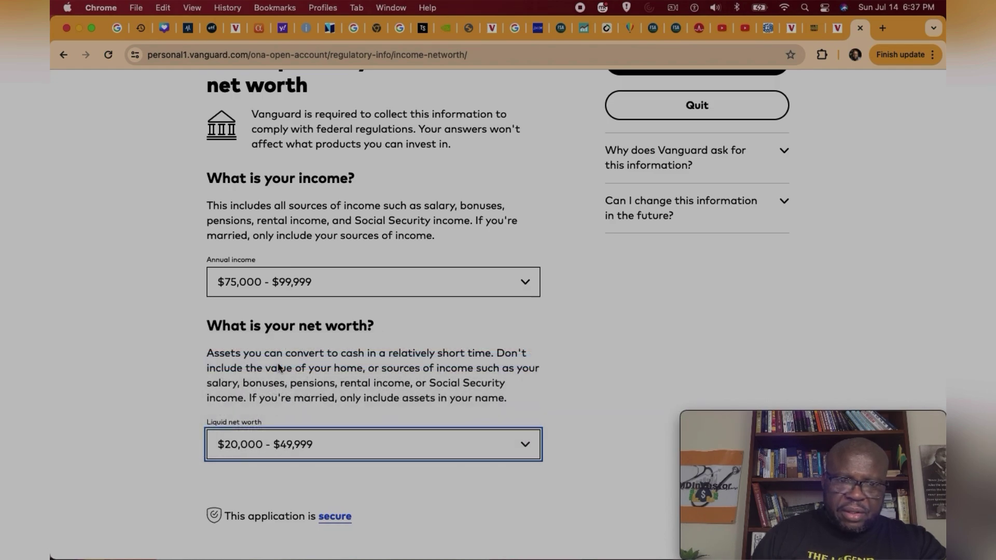
key(space)
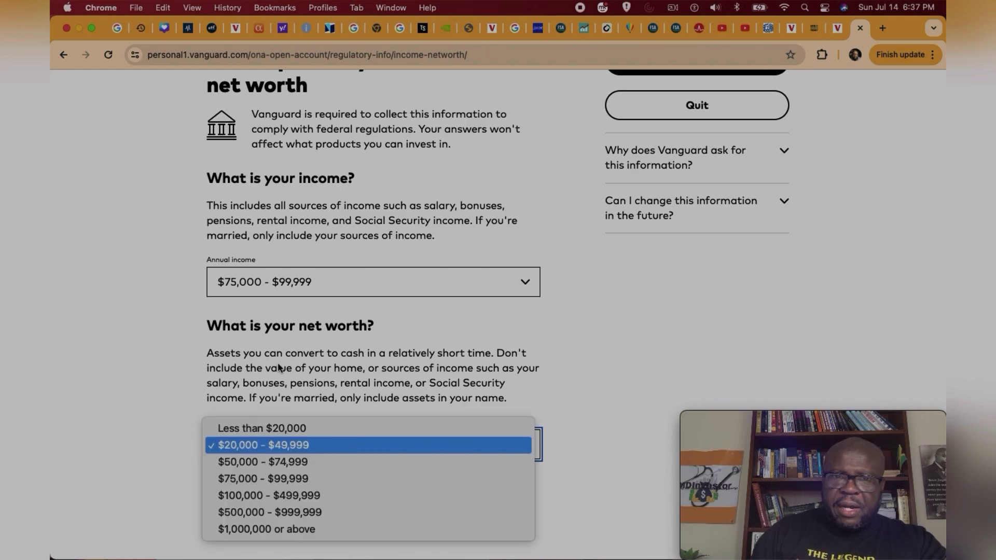
key(Up)
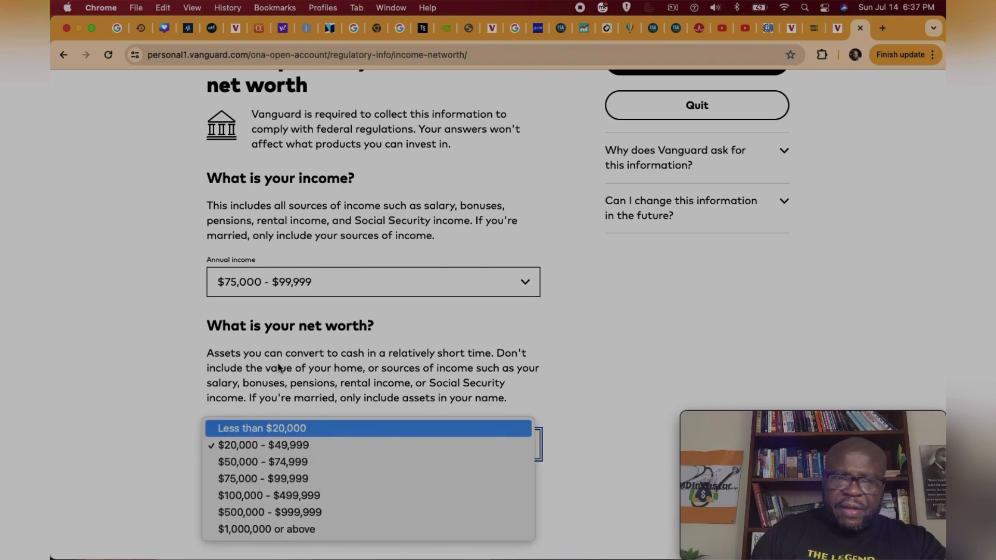
click(261, 440)
click(765, 354)
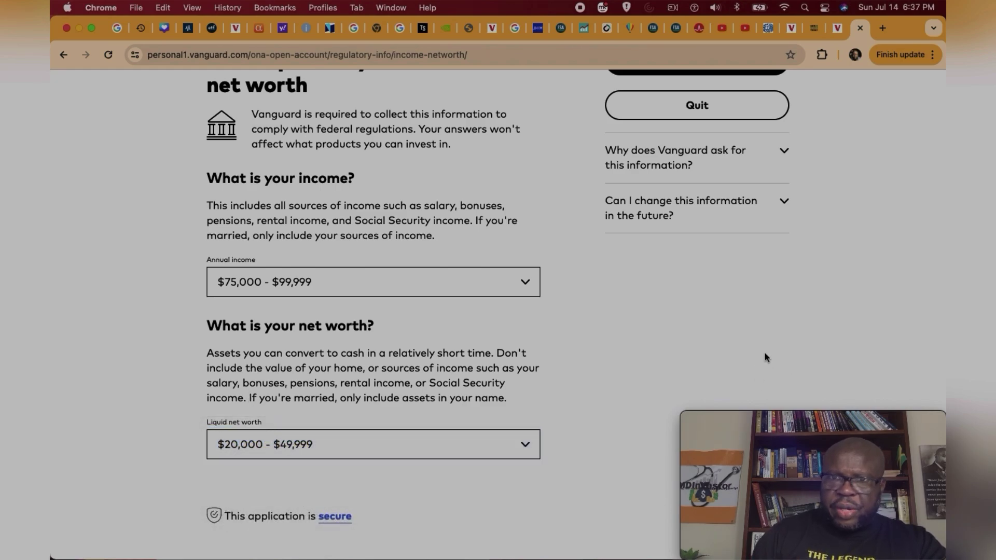
scroll(764, 355, down, 1)
scroll(763, 352, up, 3)
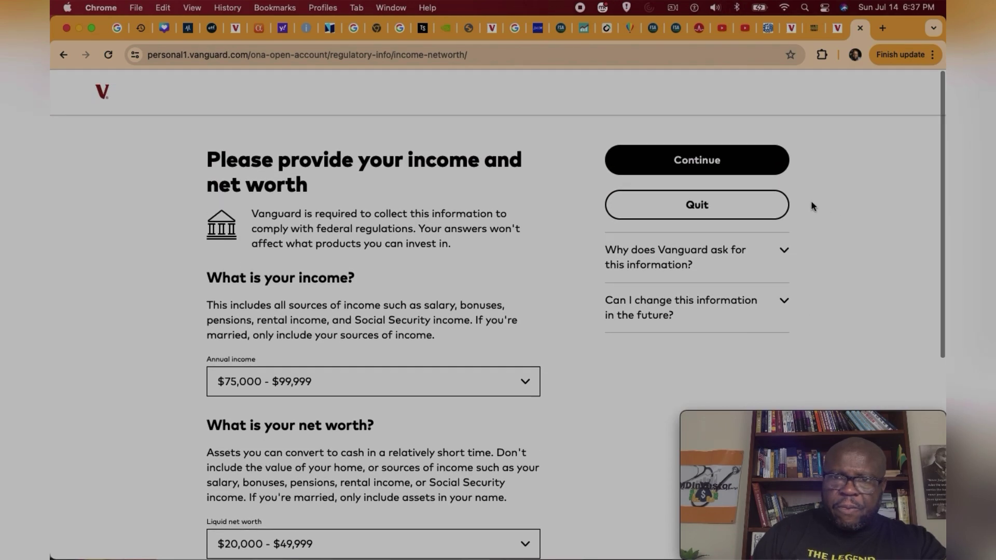
click(714, 162)
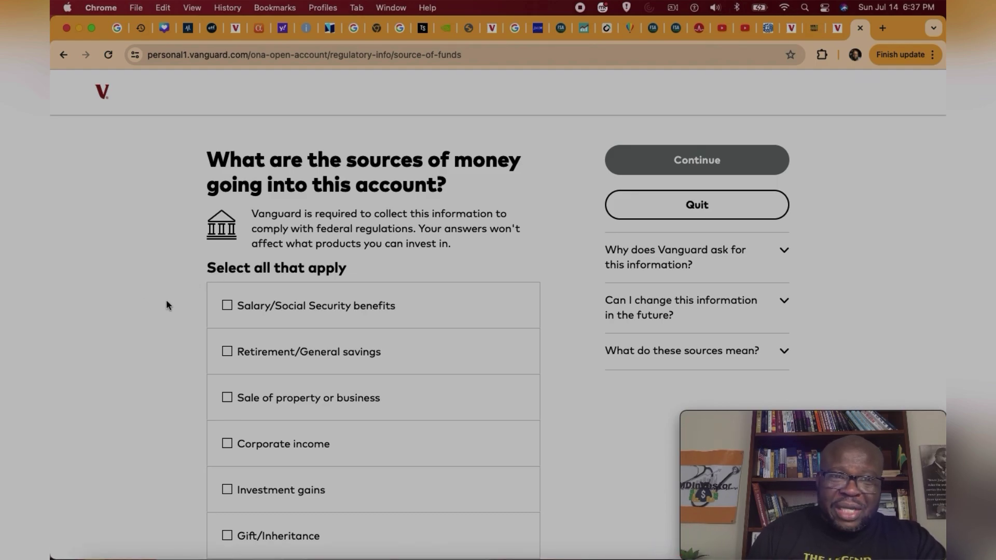
click(228, 305)
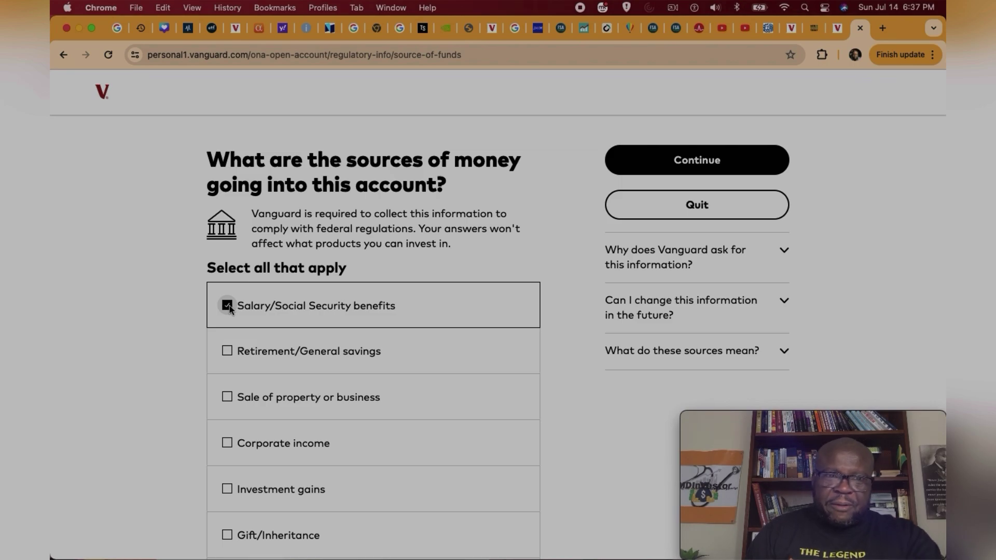
click(228, 306)
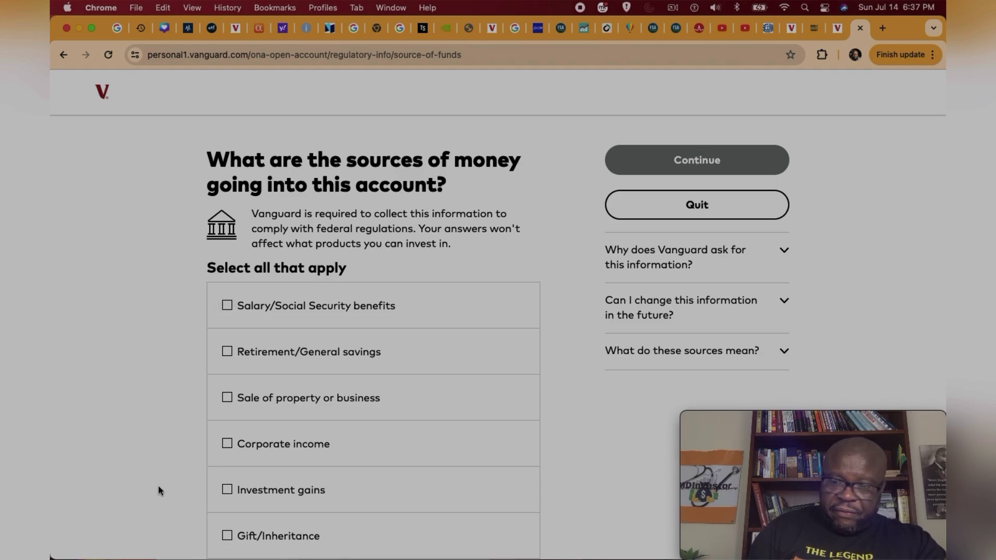
key(Down)
key(Down)
key(Down)
key(Down)
key(Down)
key(Down)
key(Down)
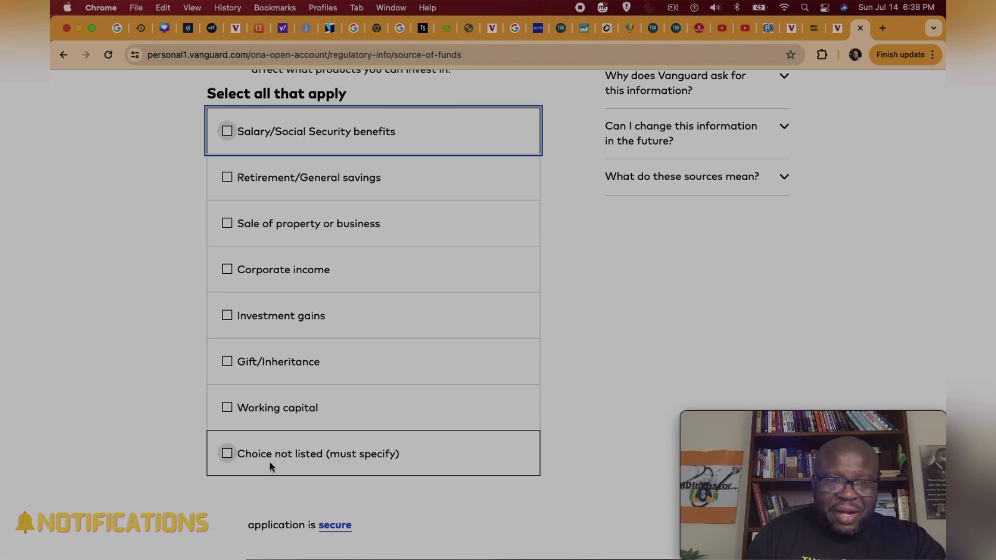
- Select Retirement/General savings as the only source of money and continue to the account purpose question
click(227, 454)
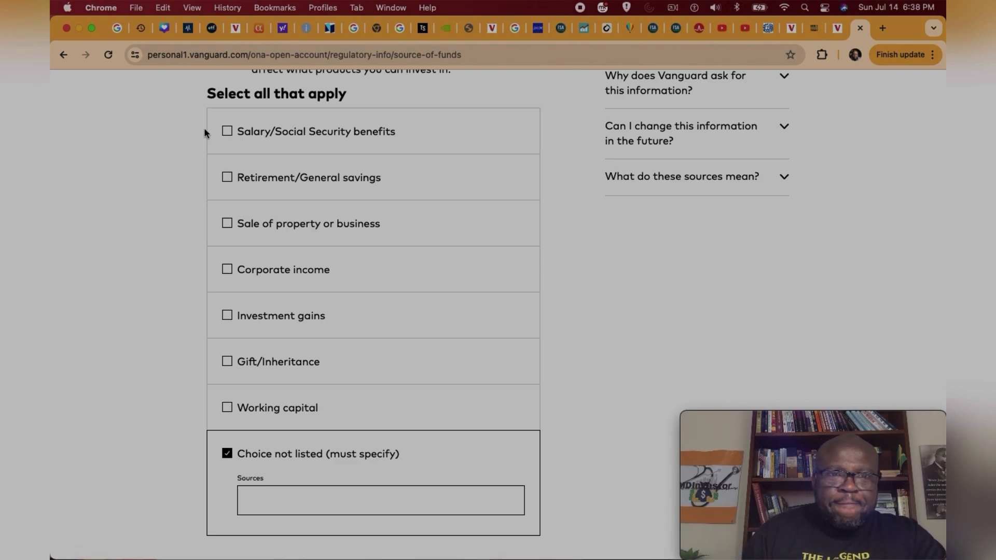
click(226, 180)
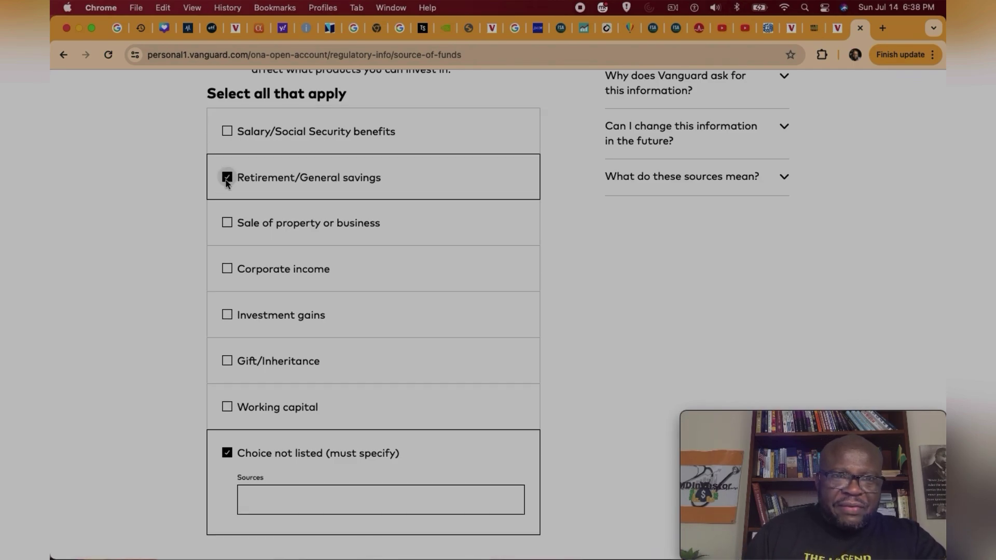
click(226, 454)
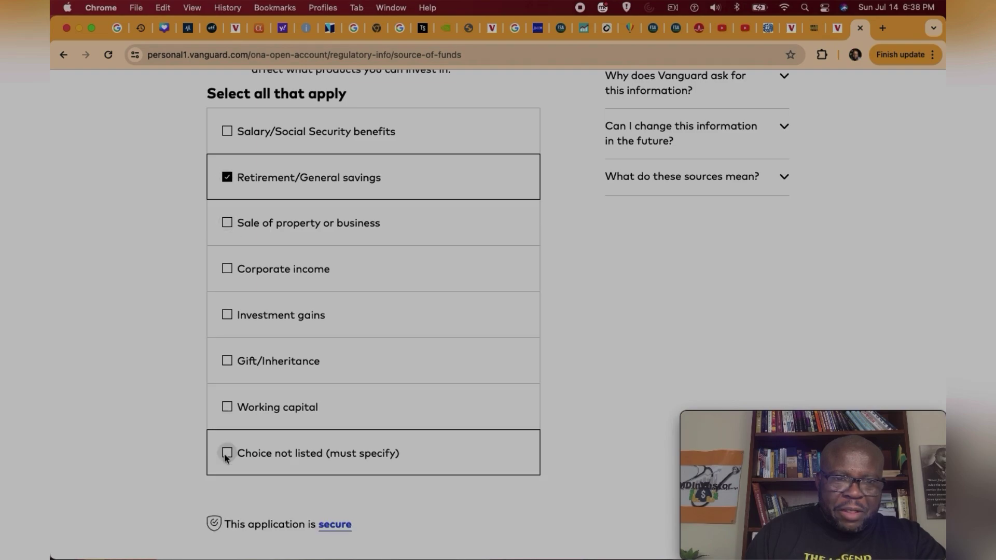
right_click(635, 358)
click(556, 295)
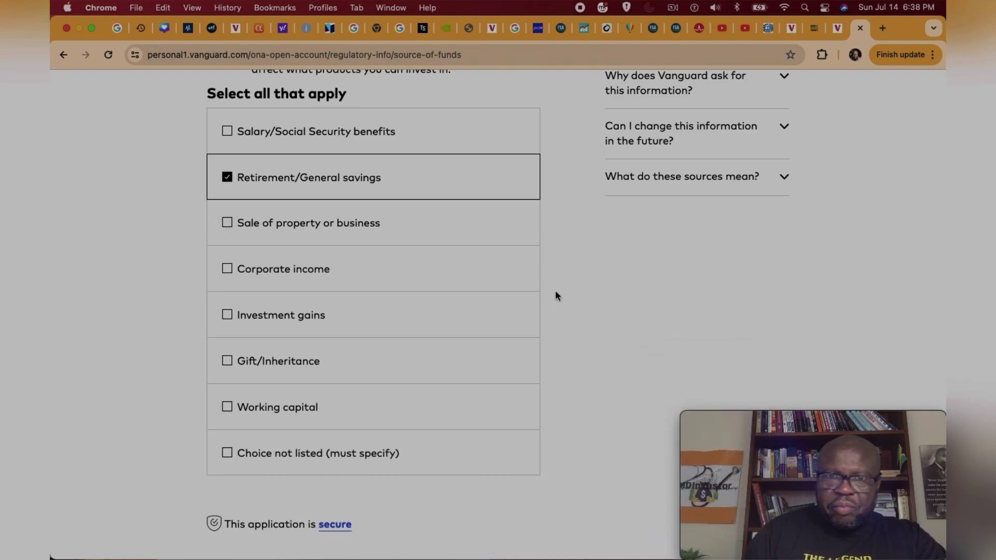
scroll(555, 295, up, 4)
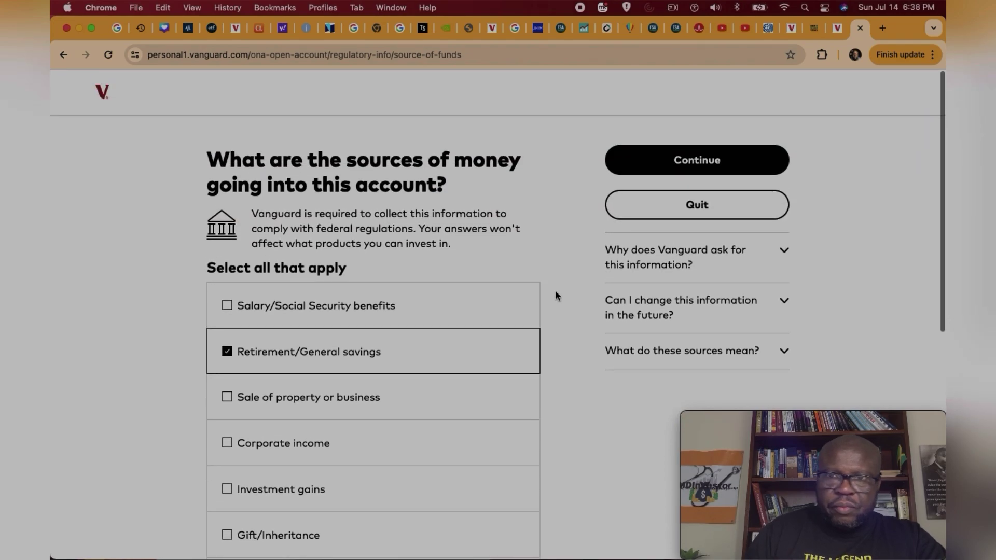
click(701, 163)
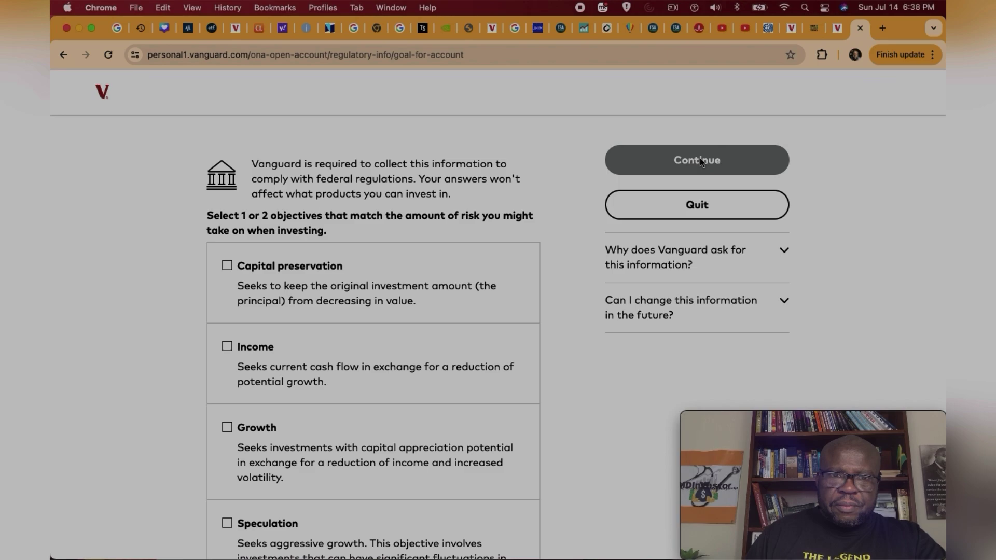
- Choose Growth as the account's investment objective and continue to the application review
scroll(699, 157, up, 2)
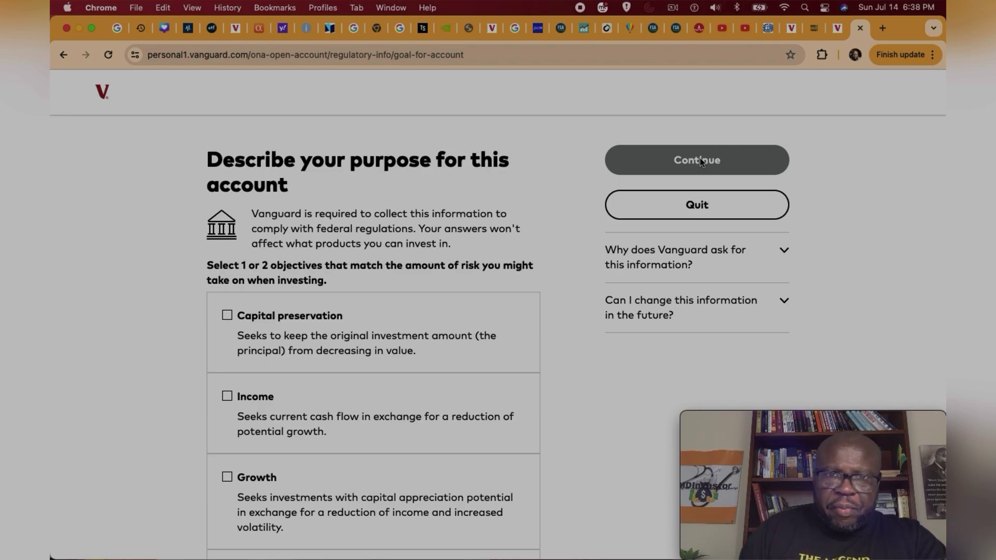
scroll(700, 161, down, 1)
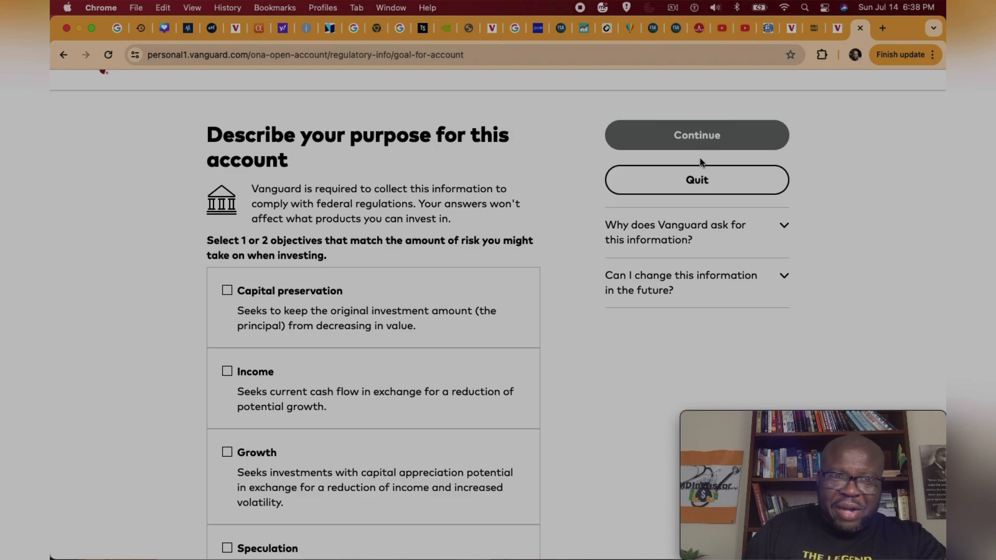
scroll(700, 161, down, 1)
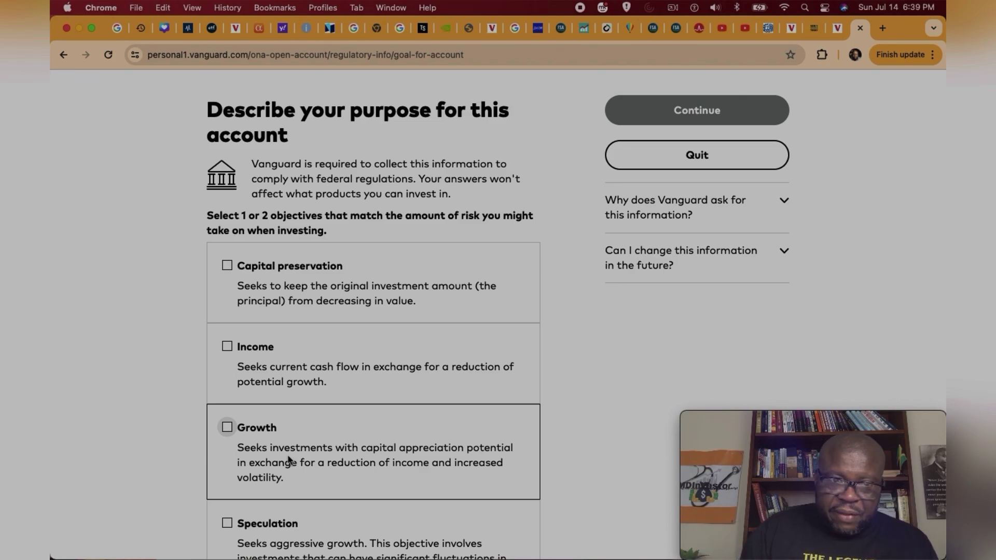
scroll(288, 456, down, 3)
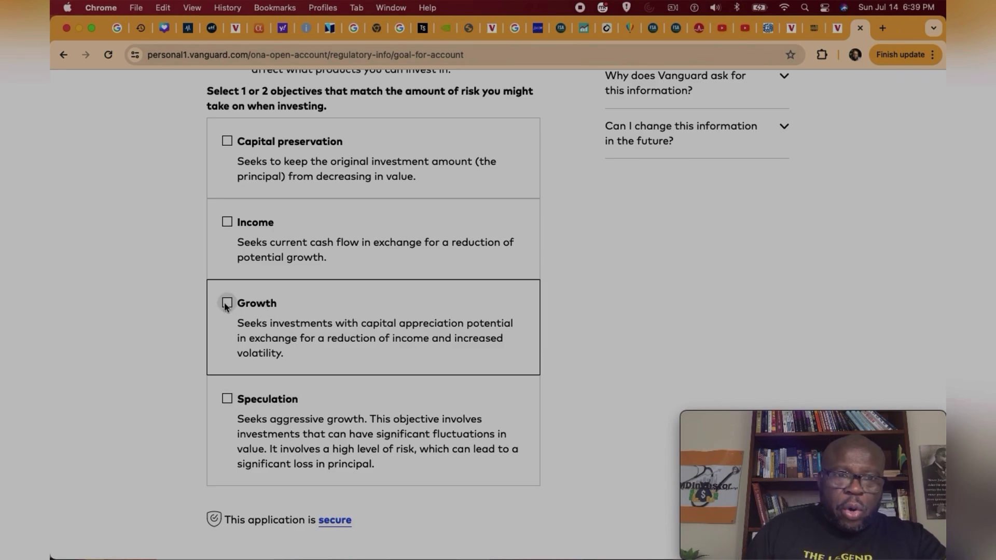
scroll(227, 306, up, 5)
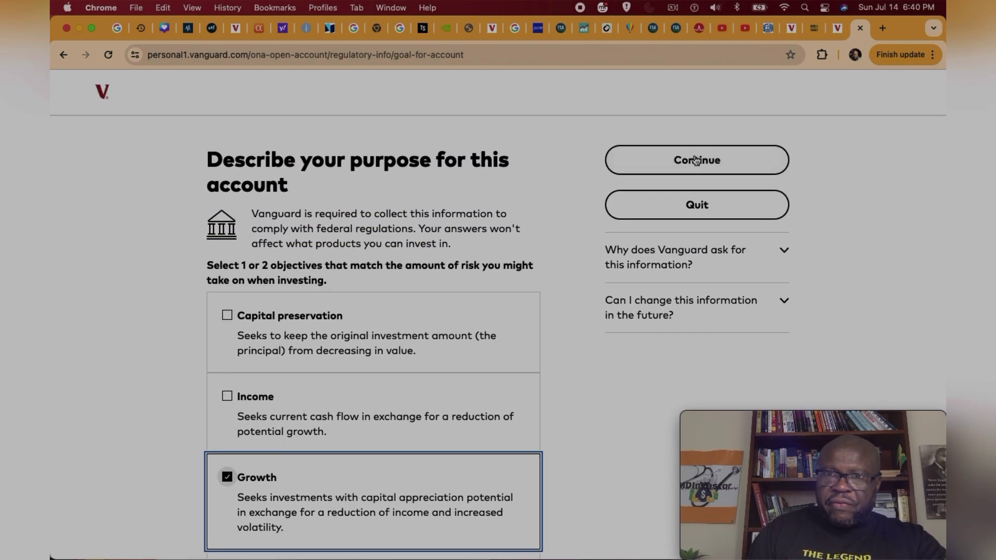
click(688, 163)
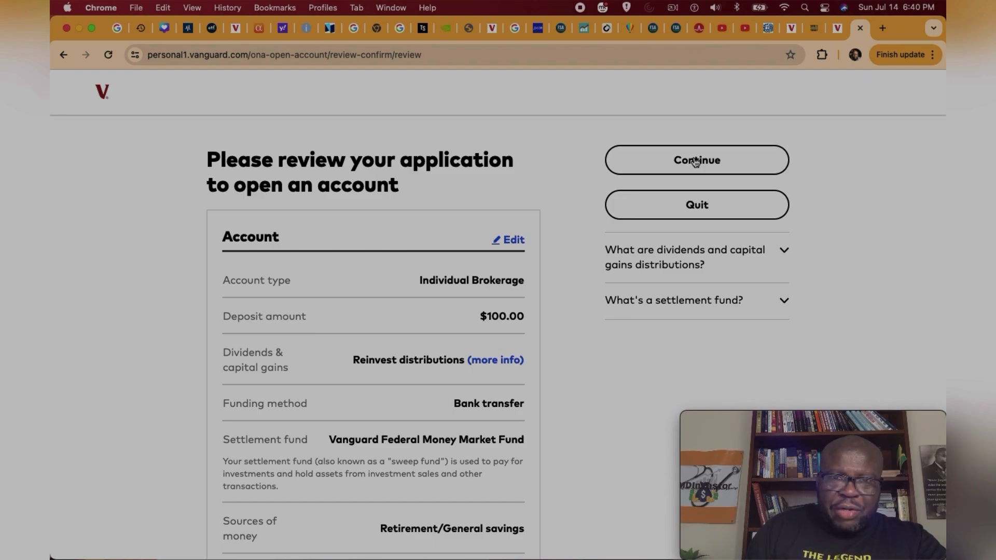
click(695, 161)
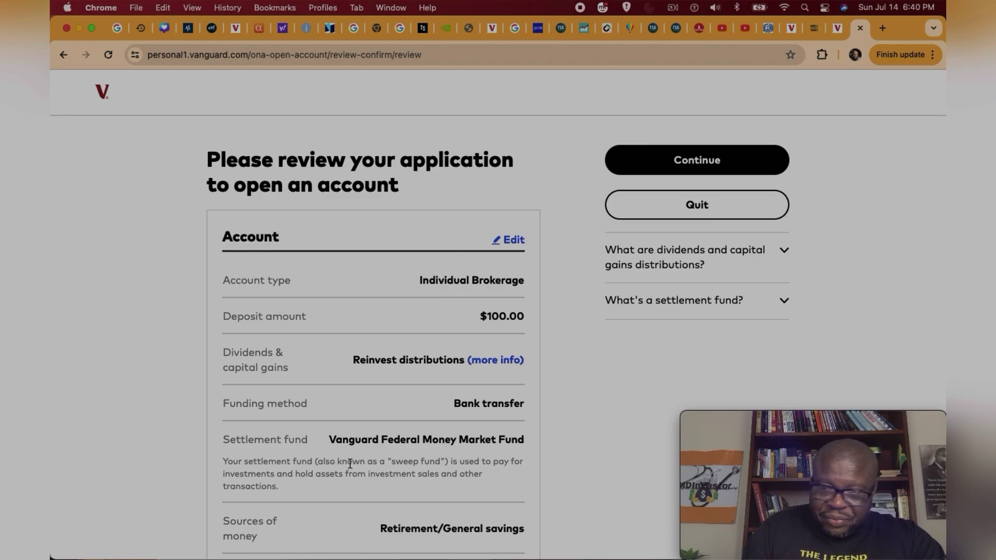
- Review the application's account details, including the deposit, funding method, settlement fund, sources of money and investment goals
scroll(349, 463, down, 2)
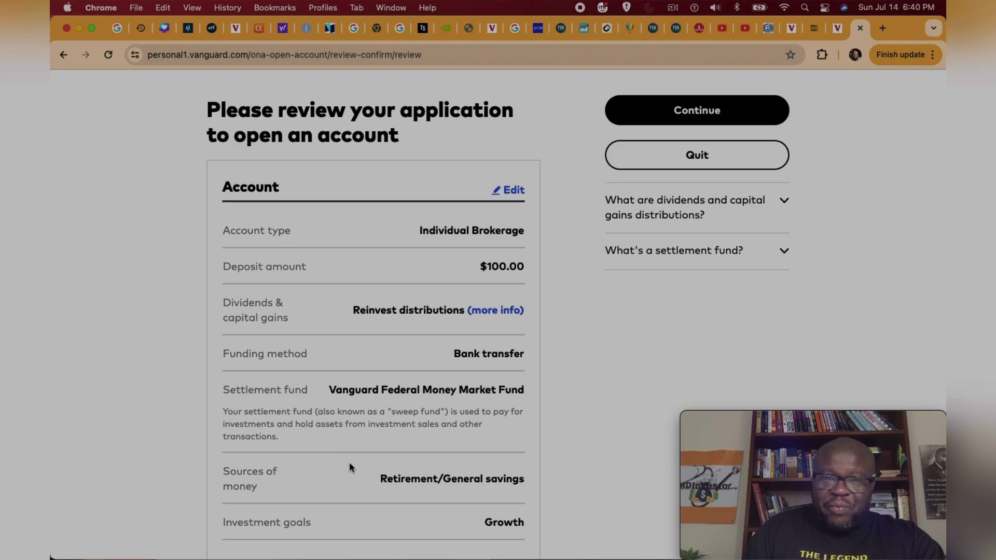
scroll(350, 463, down, 1)
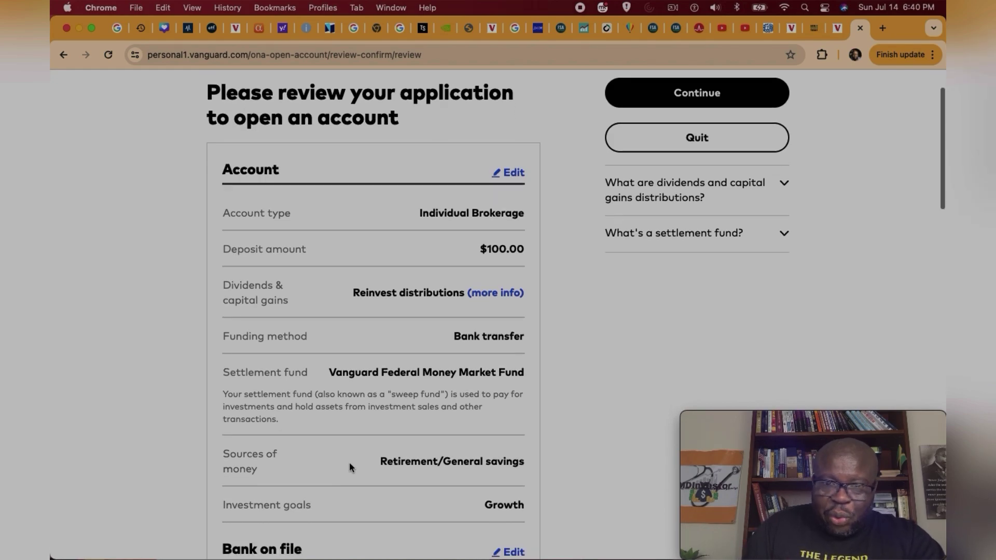
scroll(350, 462, up, 3)
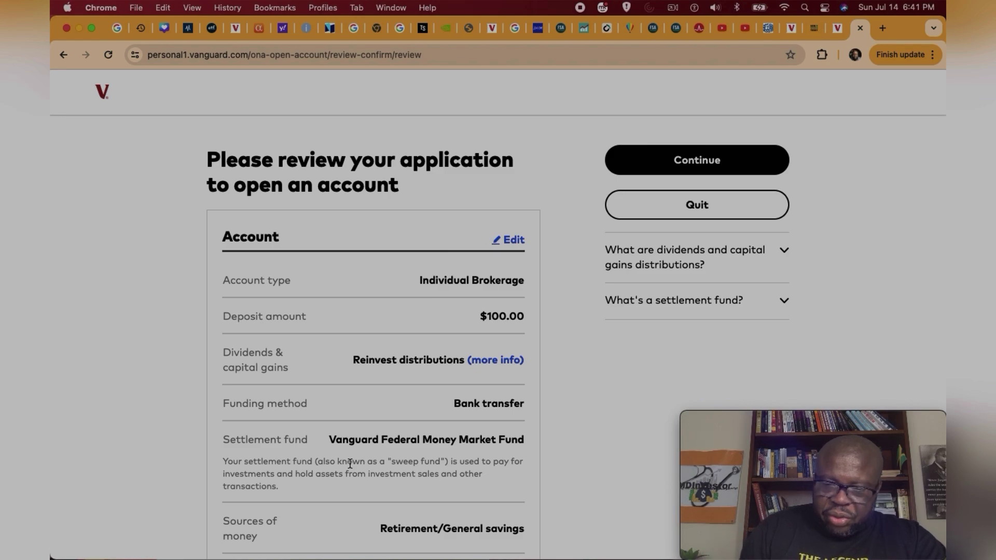
scroll(350, 463, down, 2)
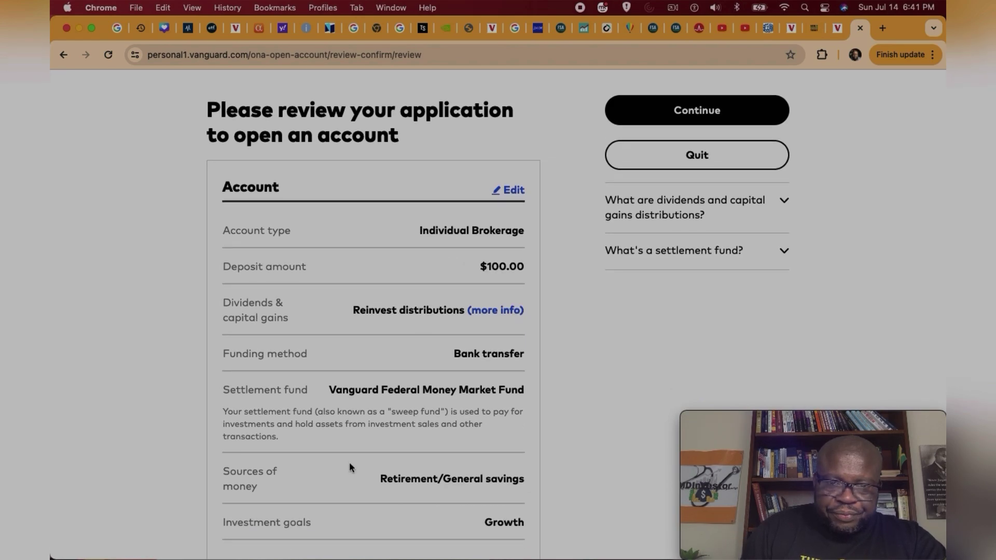